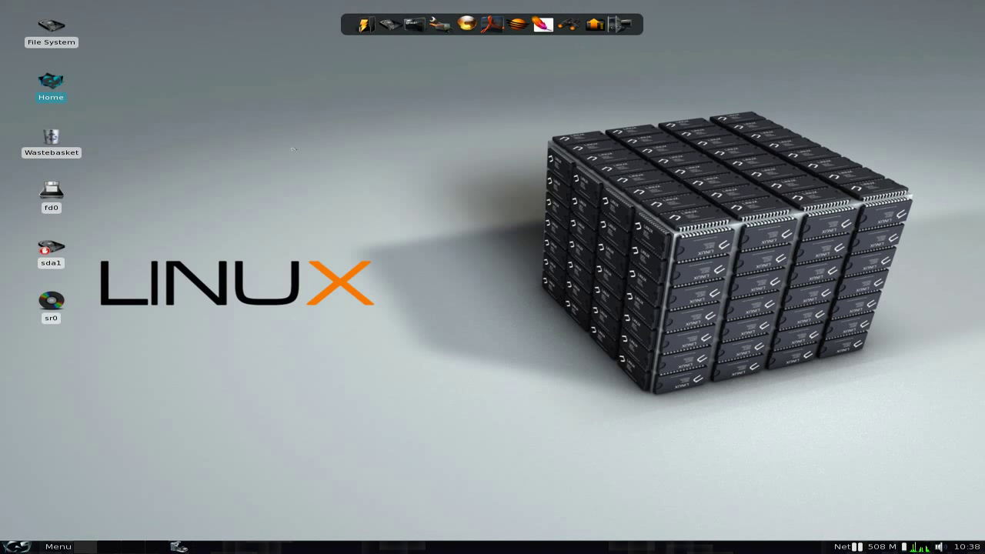
Step: Browse the applications menu, then dismiss it without launching anything
left_click(19, 548)
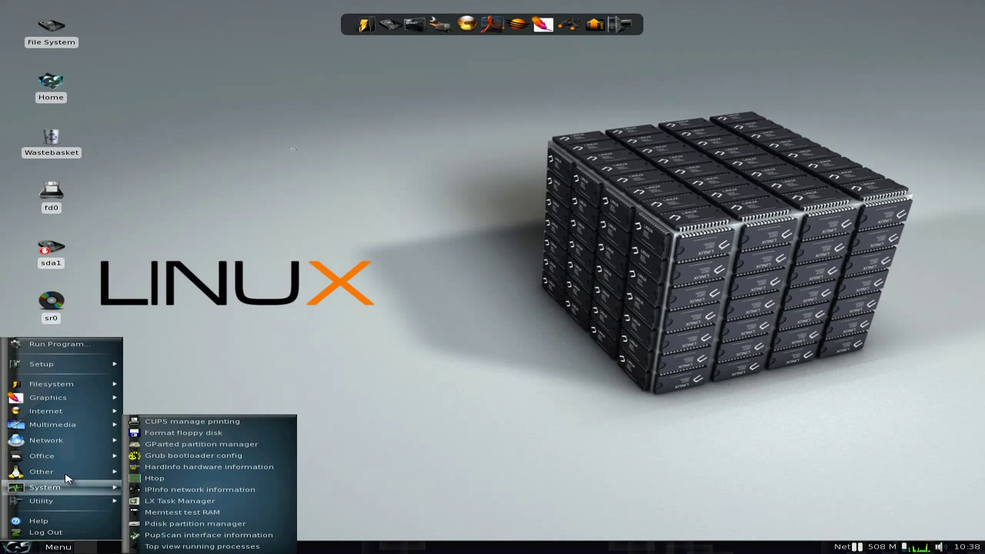
mouse_move(76, 454)
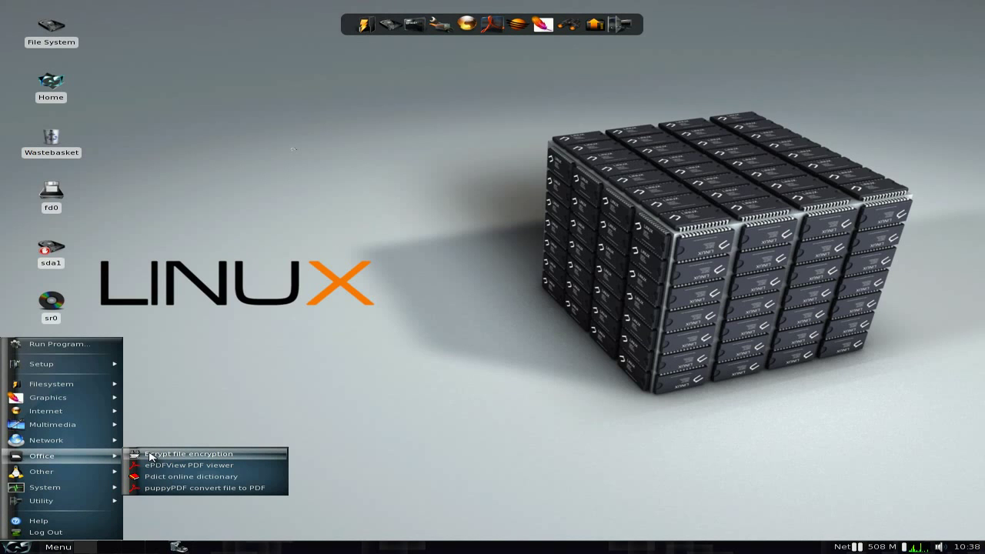
left_click(303, 316)
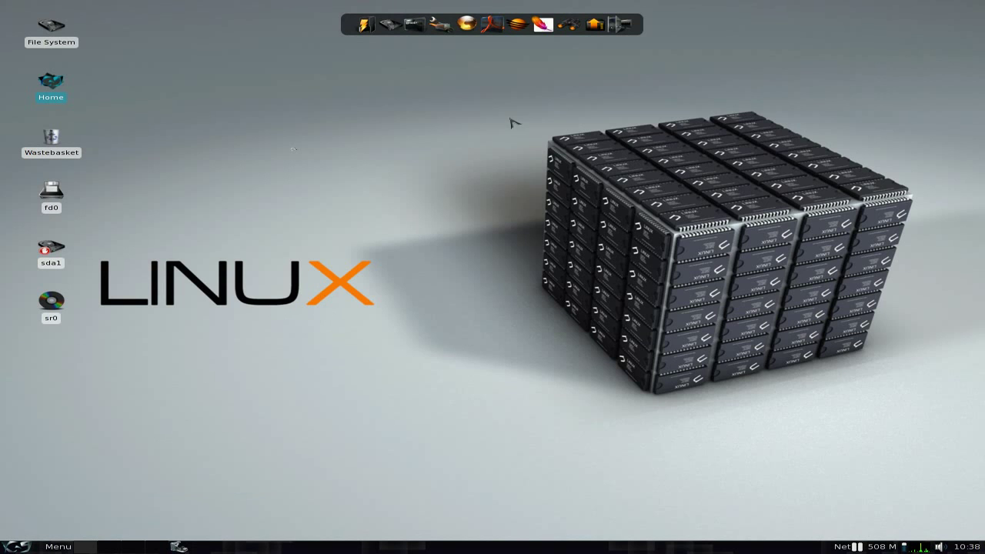
Step: Select abiword-2.6.3-2-p4 from the Document packages in Puppy Package Manager
left_click(600, 20)
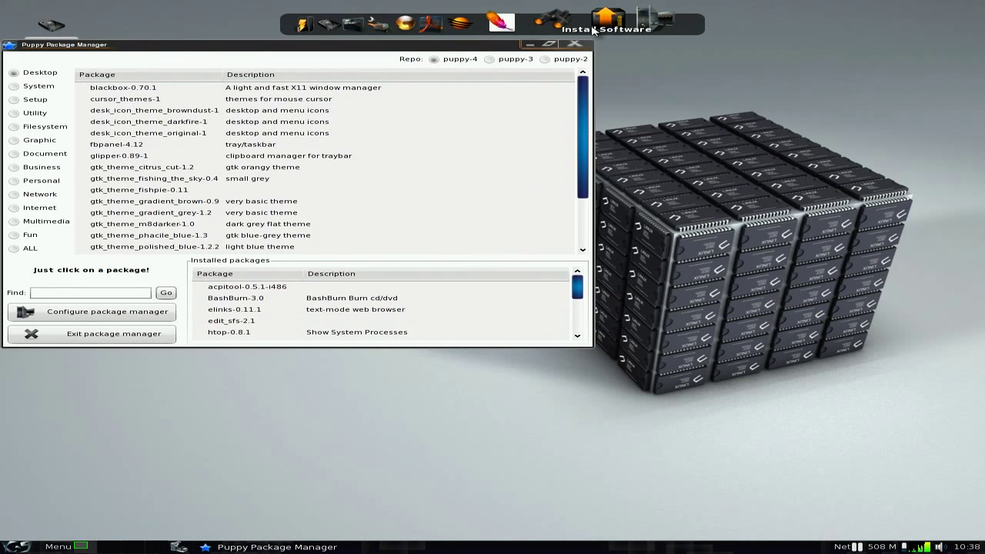
left_click(16, 155)
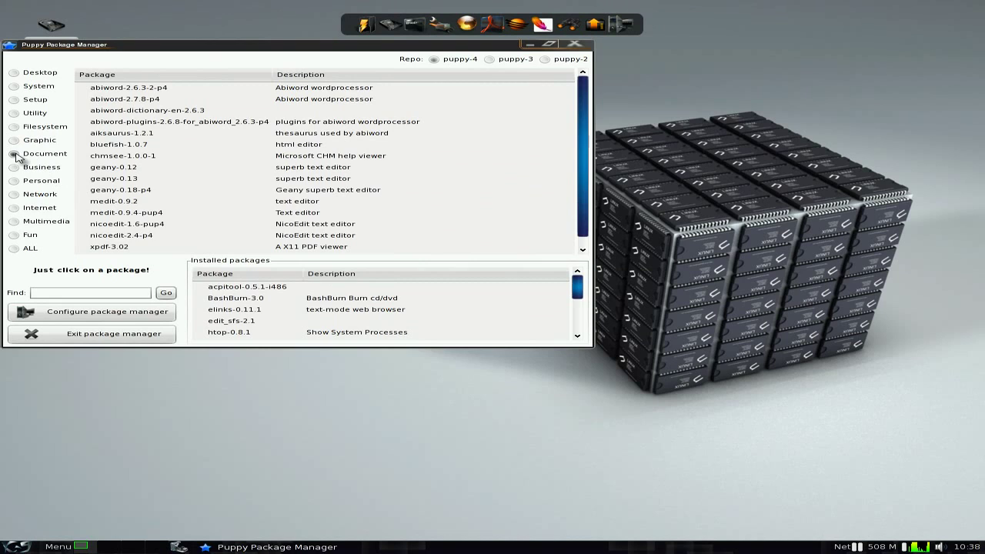
left_click(171, 90)
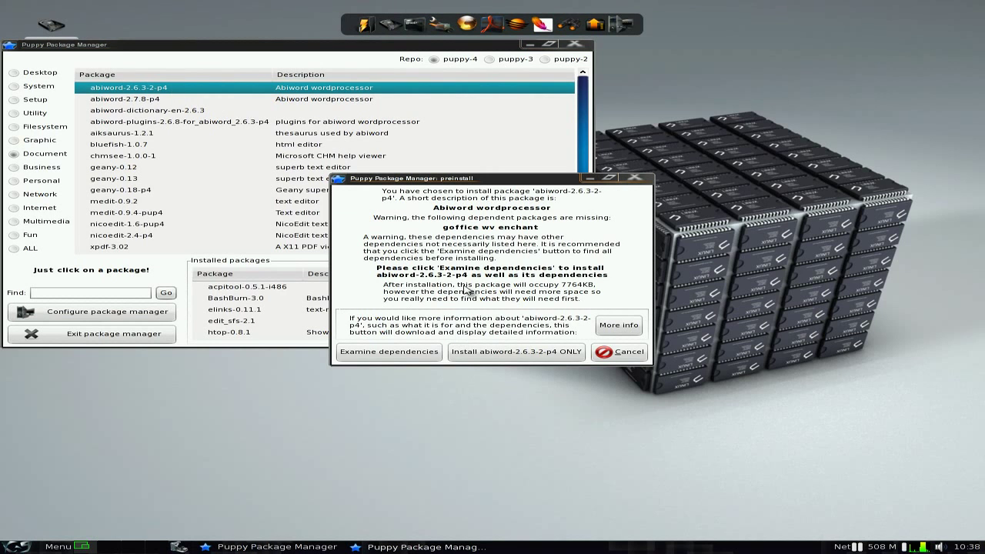
Step: Check AbiWord's dependencies and queue it with enchant, goffice and wv for download
left_click(401, 352)
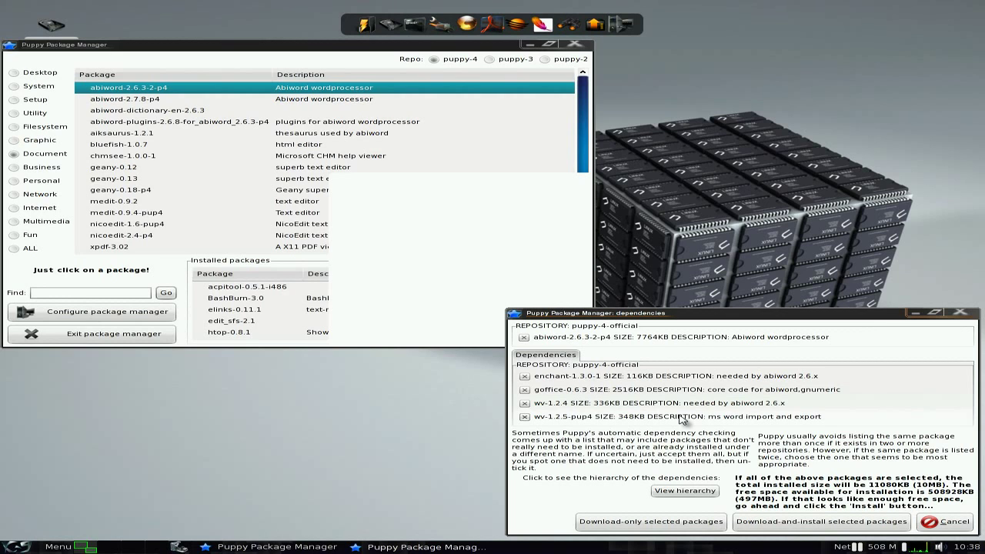
left_click(796, 525)
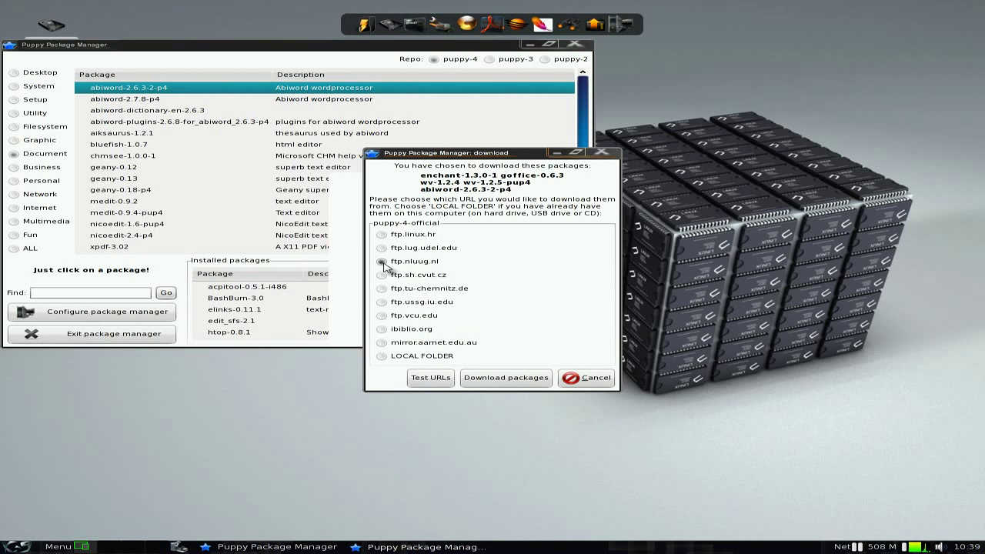
Step: Download and install abiword-2.6.3-2-p4 with dependencies, dismissing the success and shared-library reports
left_click(510, 380)
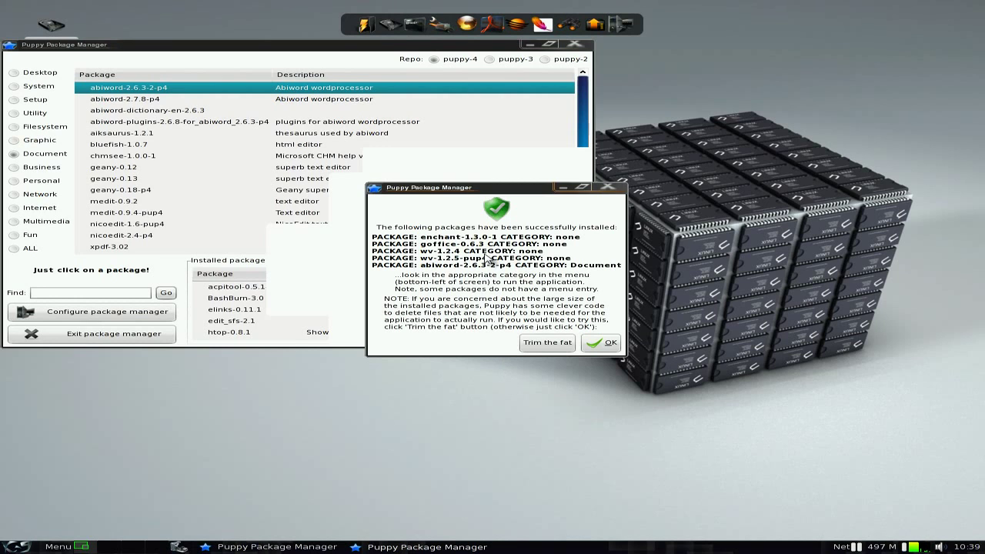
left_click(605, 346)
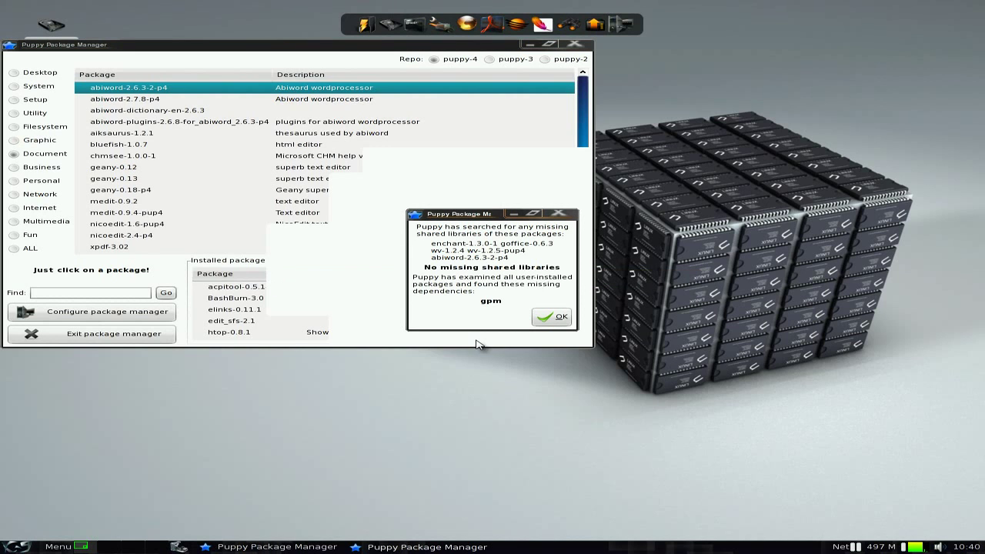
left_click(554, 317)
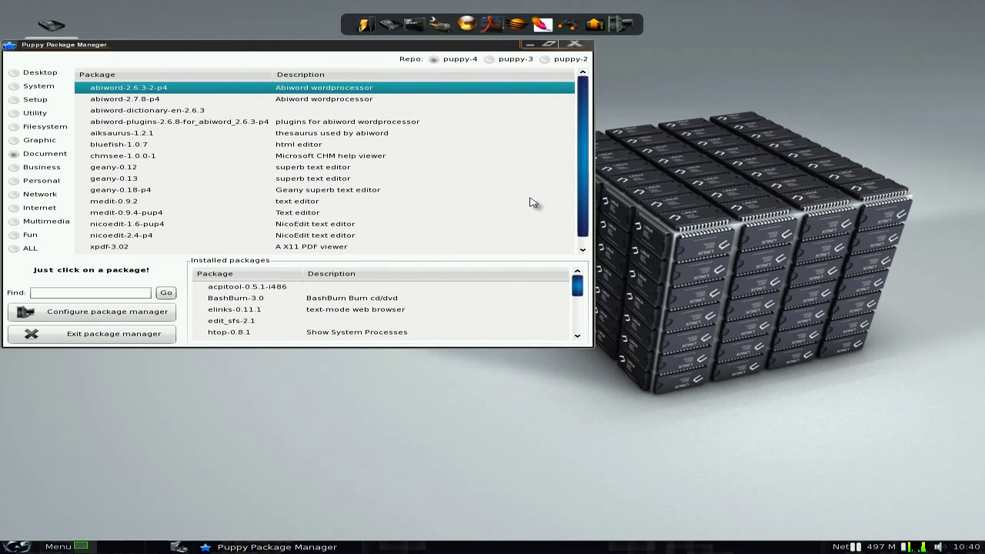
Step: Close Package Manager, launch AbiWord from Menu > Office, maximize the blank document, then quit
left_click(583, 52)
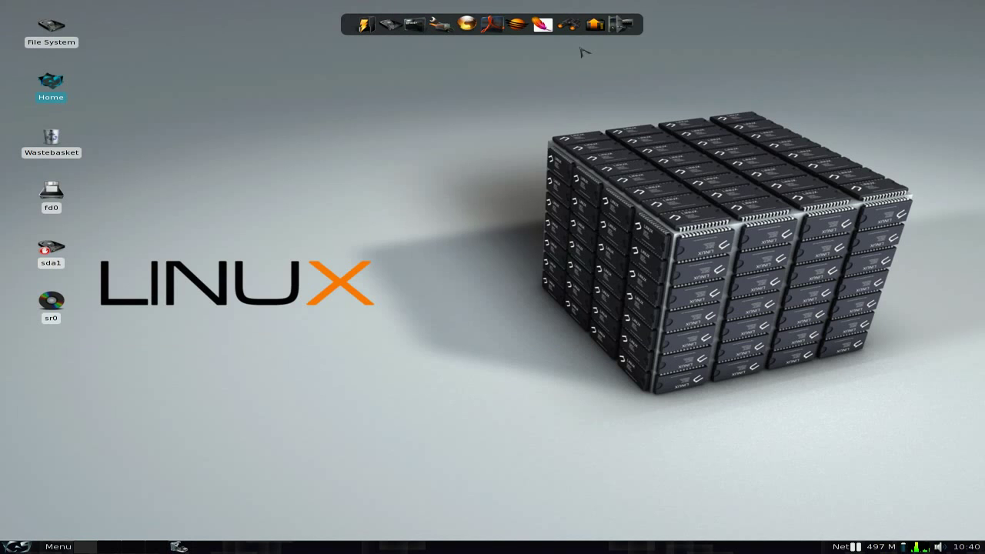
left_click(22, 548)
mouse_move(77, 459)
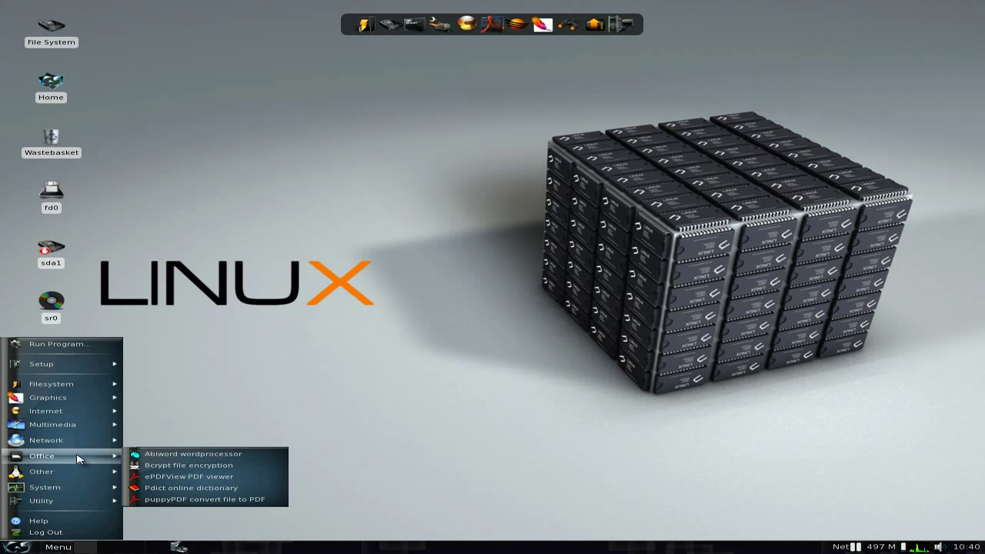
left_click(178, 456)
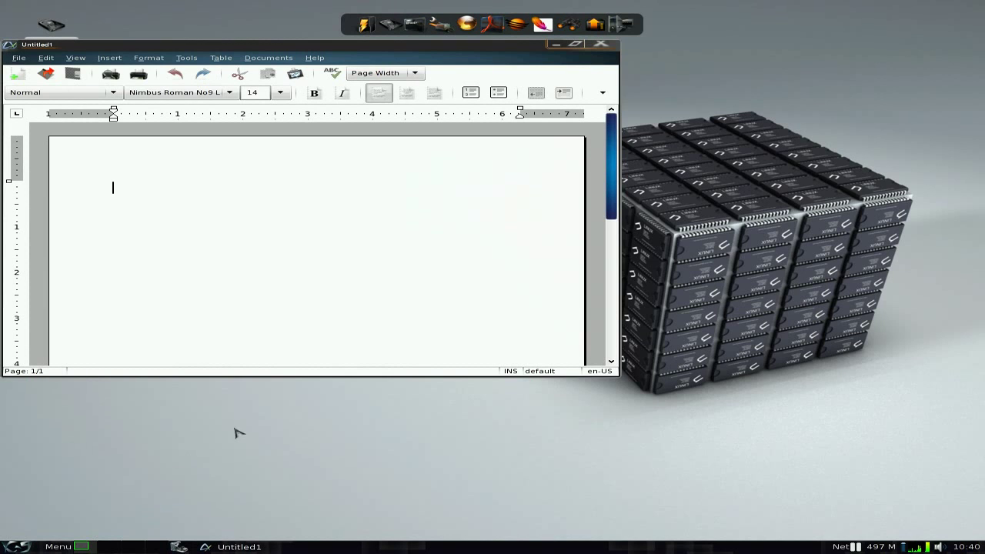
left_click(575, 44)
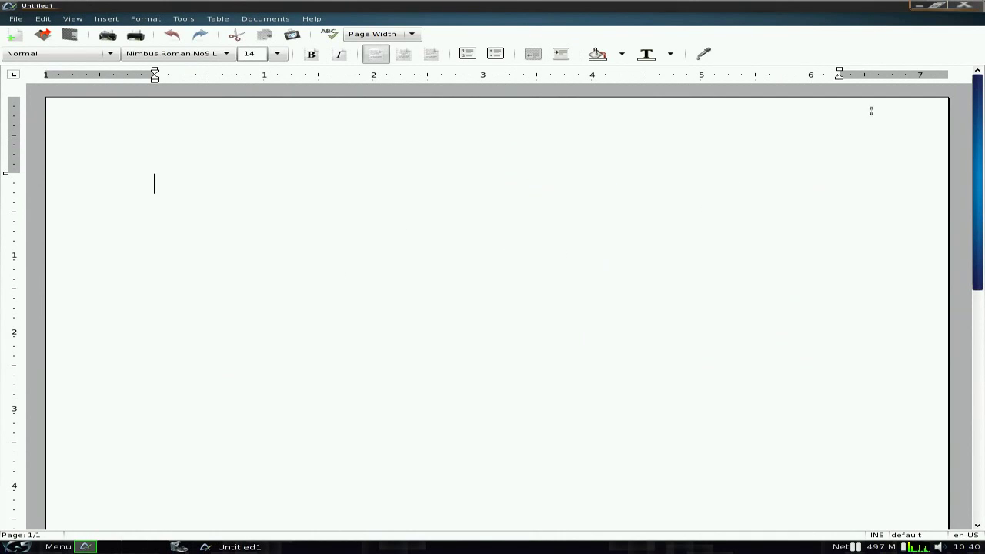
left_click(964, 6)
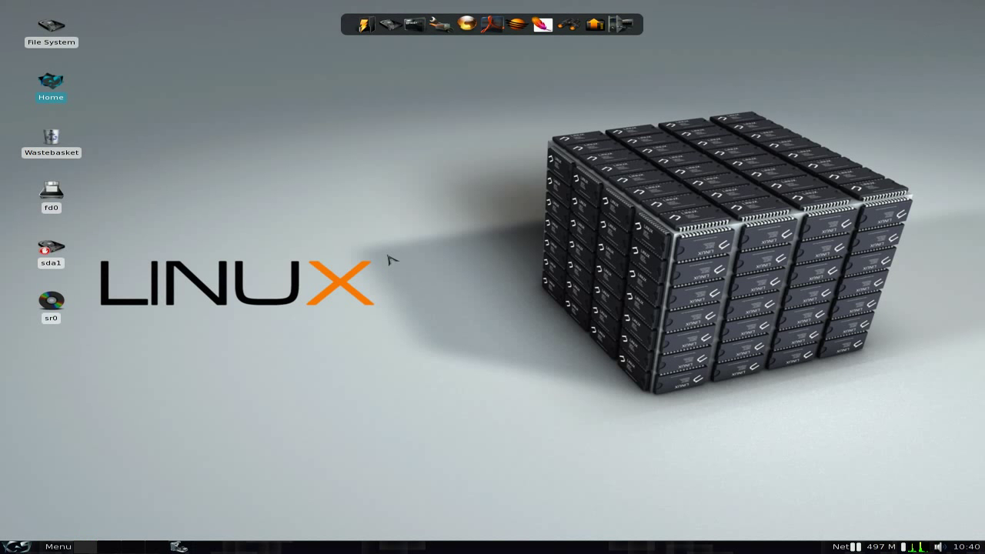
Step: Launch Opera full-screen, decline the upgrade, load the portal, and begin a Google search
left_click(475, 24)
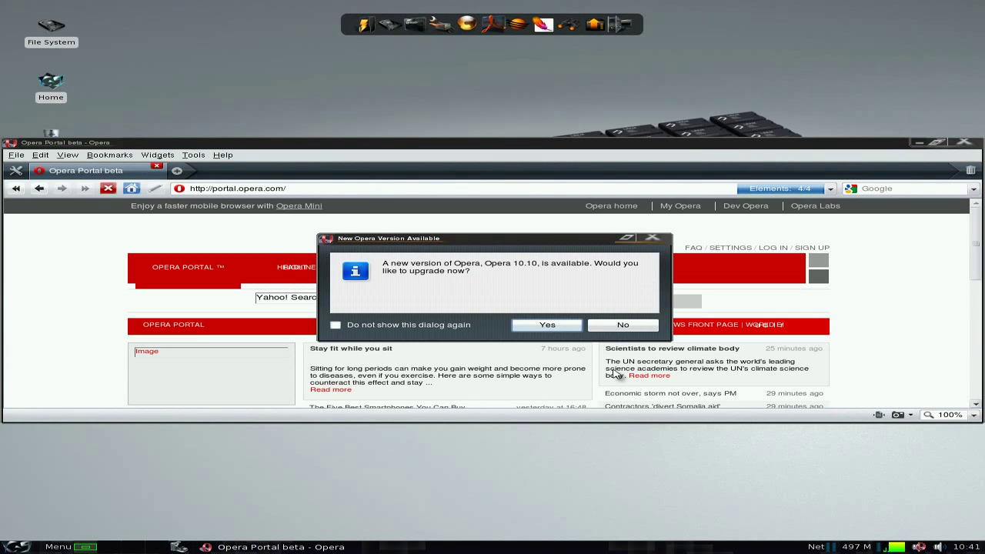
left_click(623, 325)
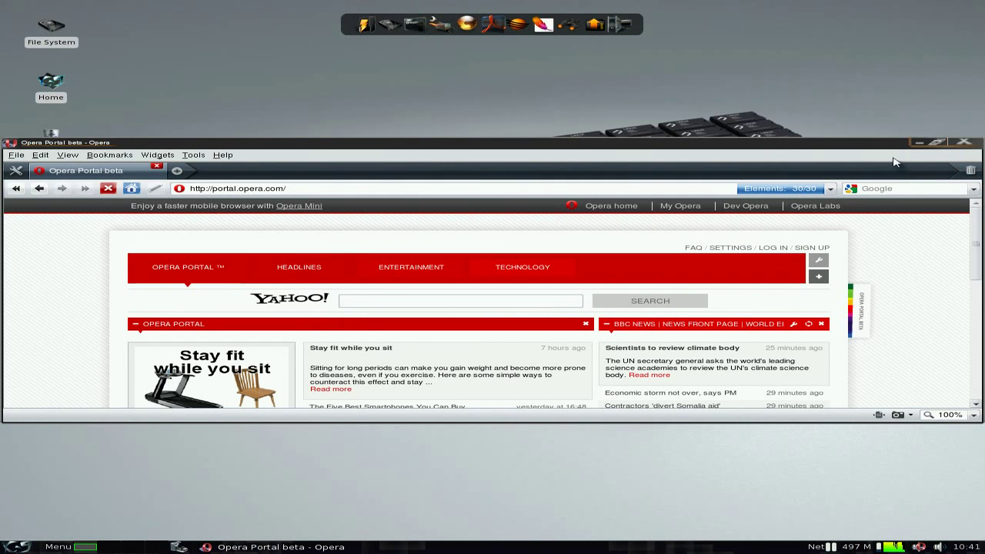
left_click(937, 143)
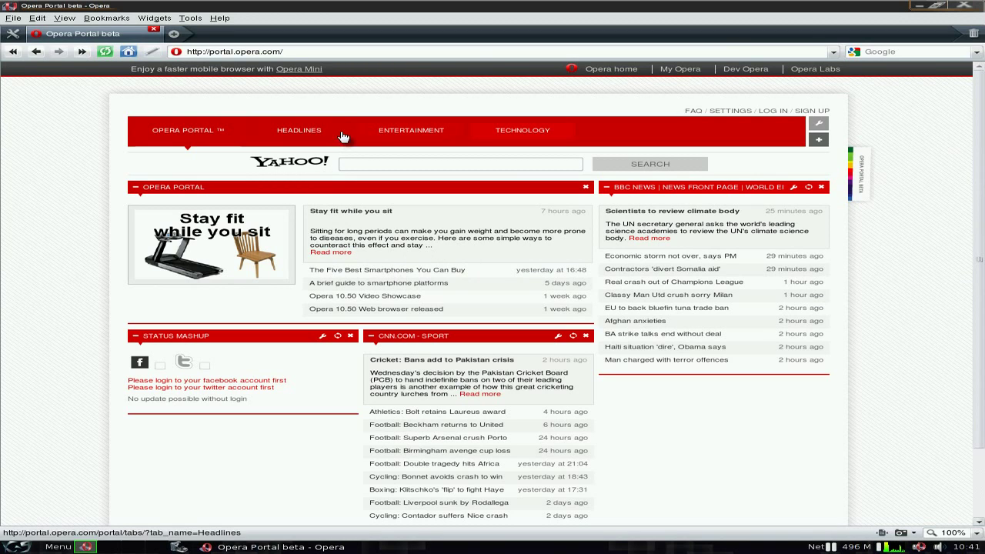
left_click(128, 53)
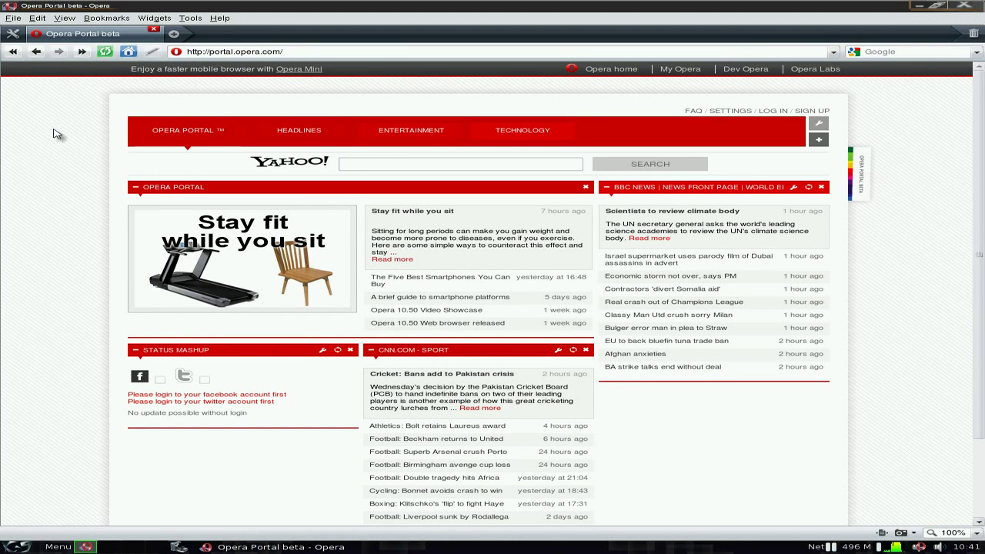
left_click(890, 52)
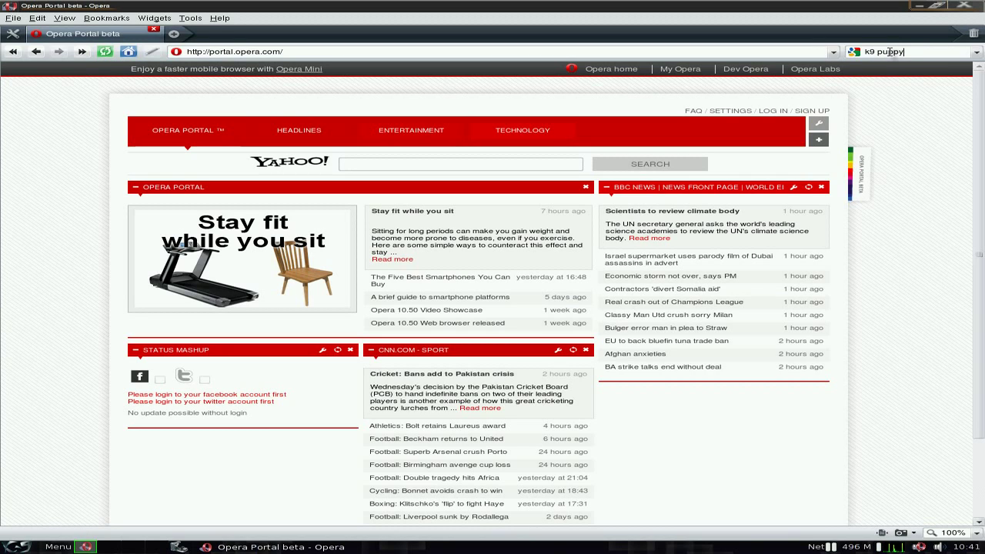
Step: Run the Google search for 'k9 puppy' and skim the results
key("Return")
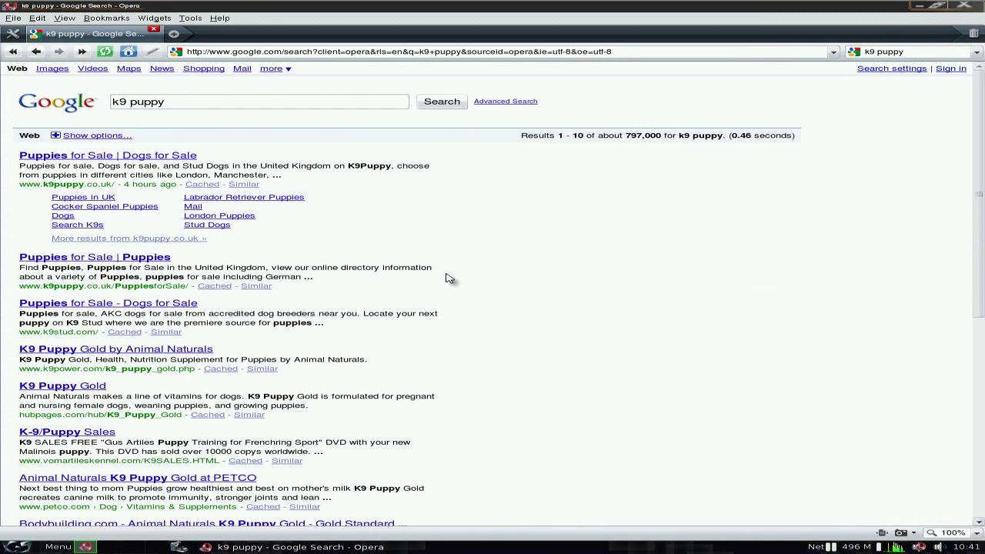
scroll(473, 275, "down", 3)
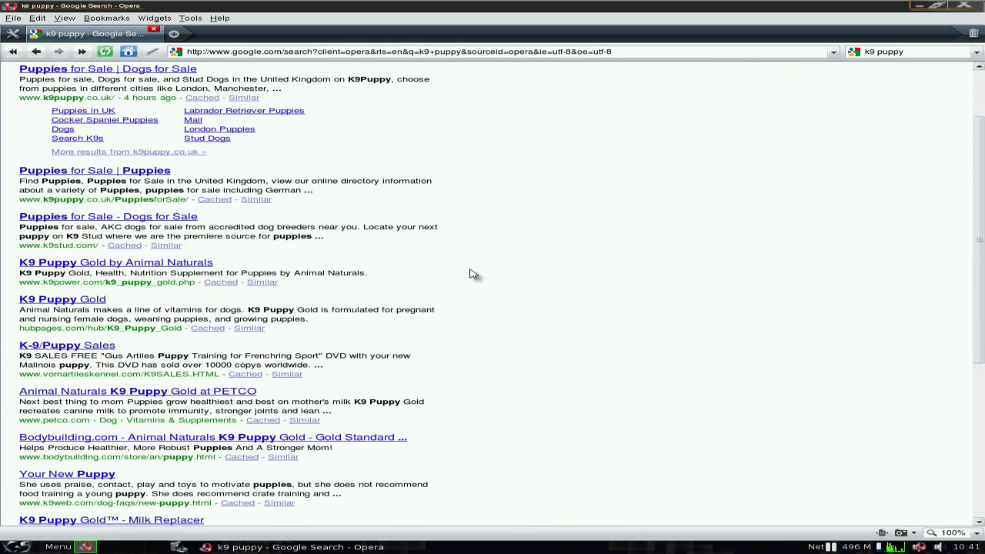
scroll(473, 275, "down", 1)
scroll(473, 274, "up", 4)
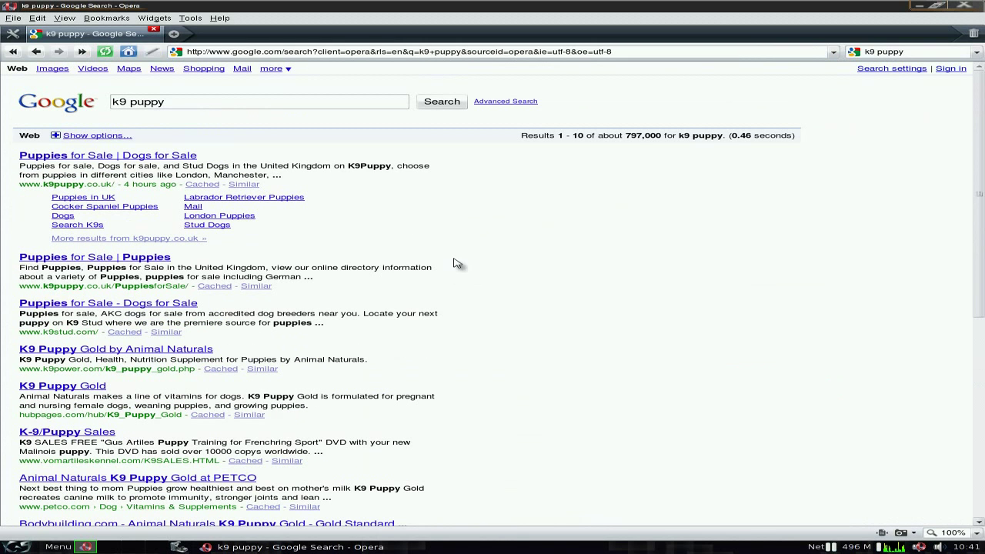
Step: Refine the query to 'k9 puppy linux' and search again
left_click(218, 101)
type("linux")
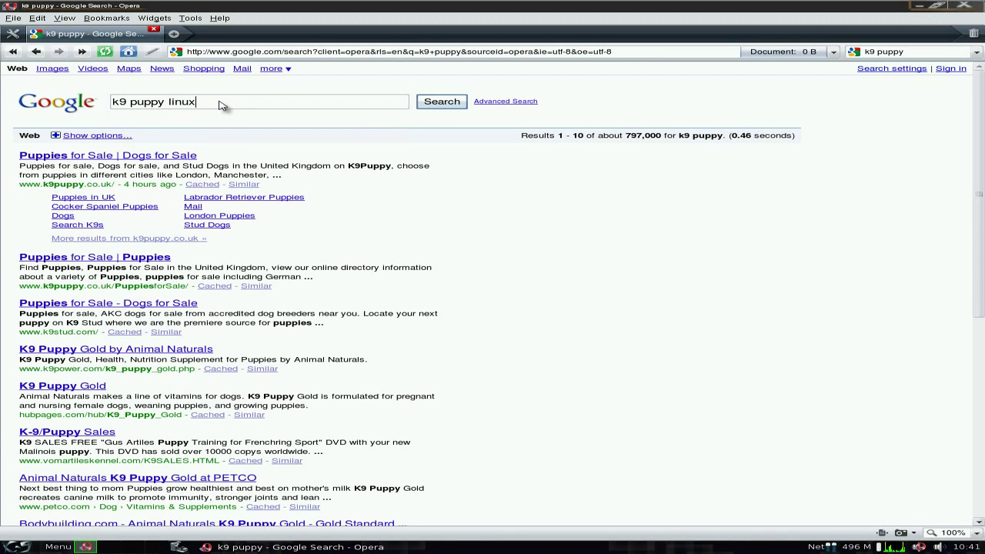
key("Return")
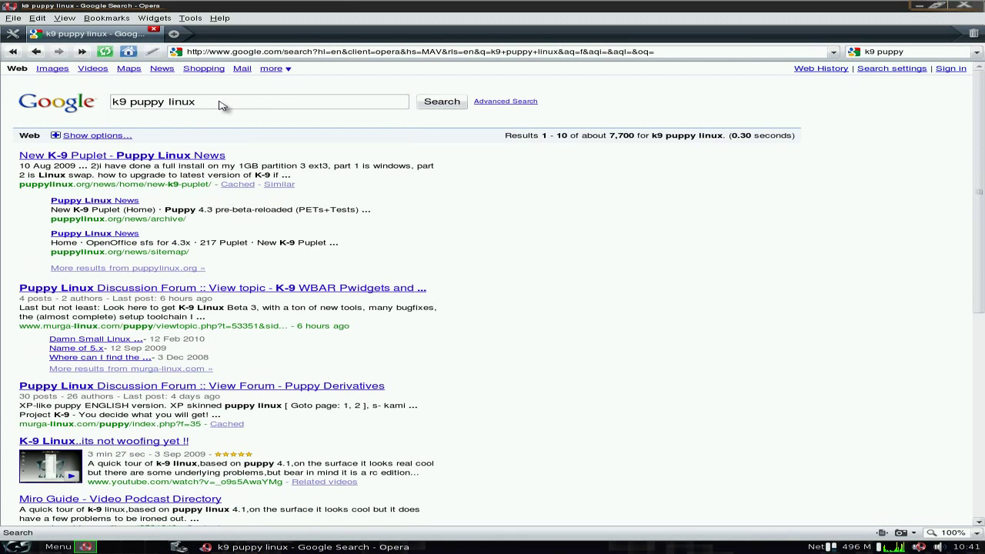
Step: Open and read the New K-9 Puplet news article
left_click(156, 156)
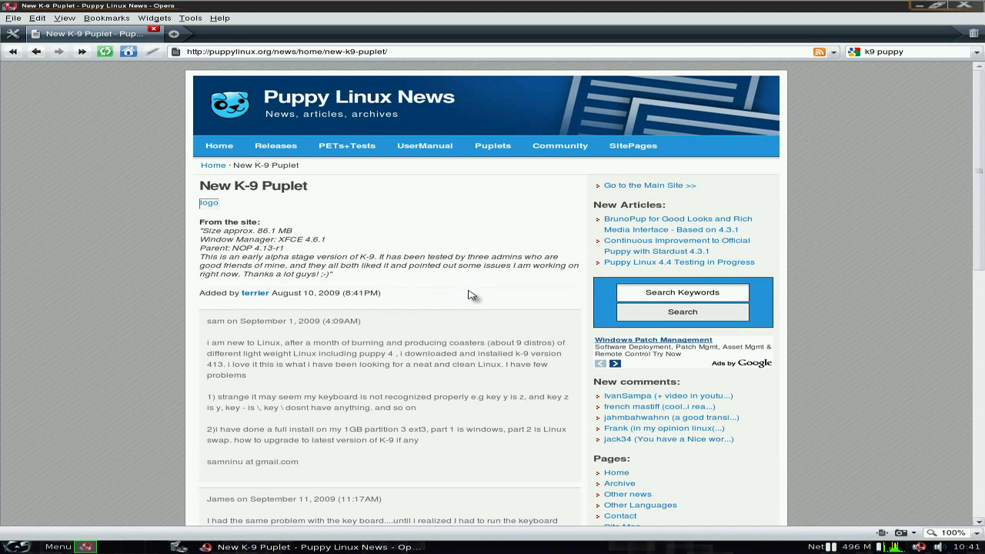
scroll(471, 294, "down", 6)
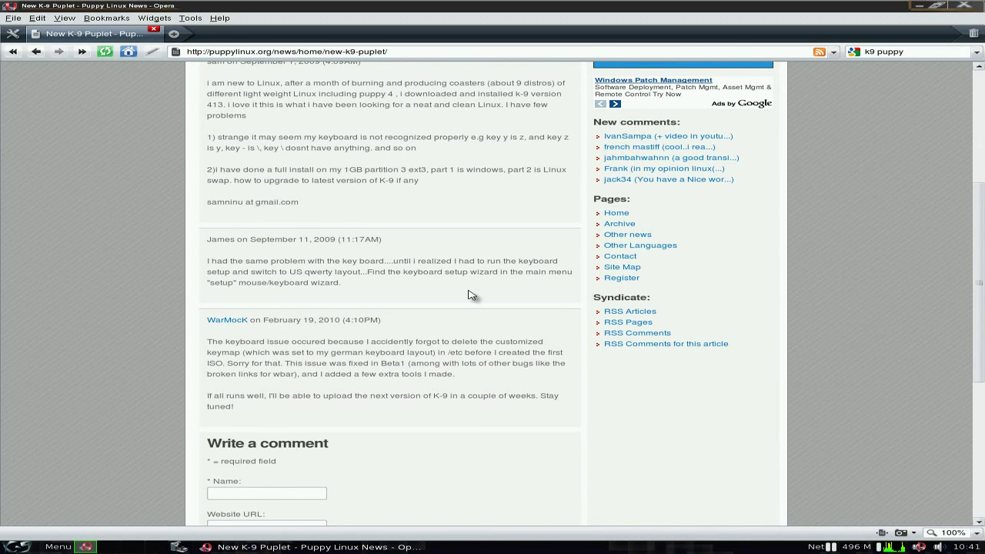
scroll(471, 294, "up", 6)
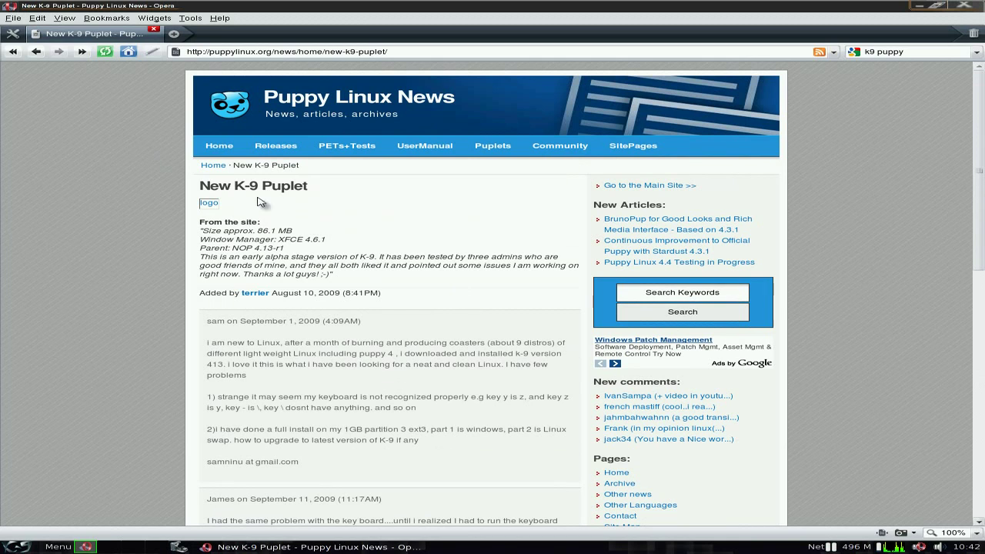
Step: Browse the Puppy Linux News front page, then close Opera
left_click(217, 148)
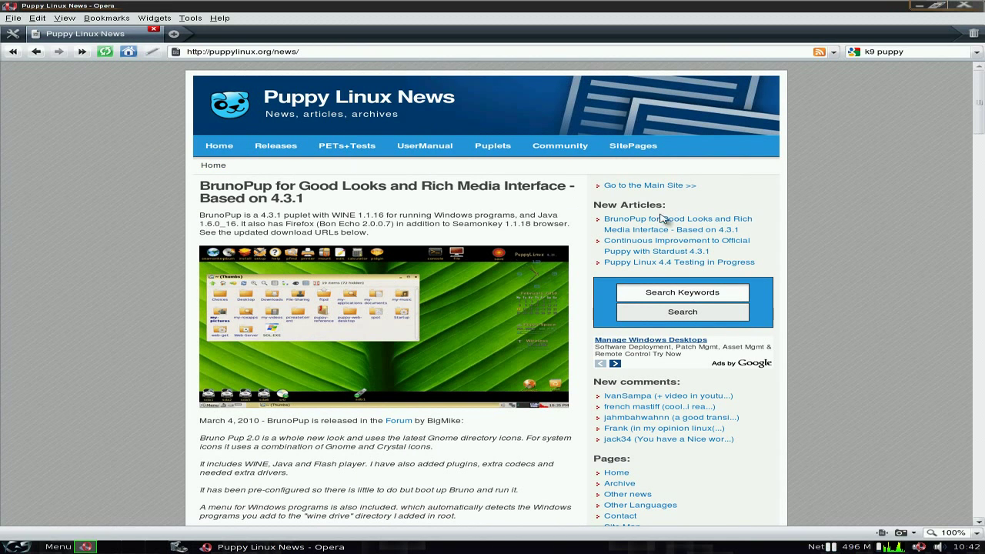
scroll(876, 250, "down", 4)
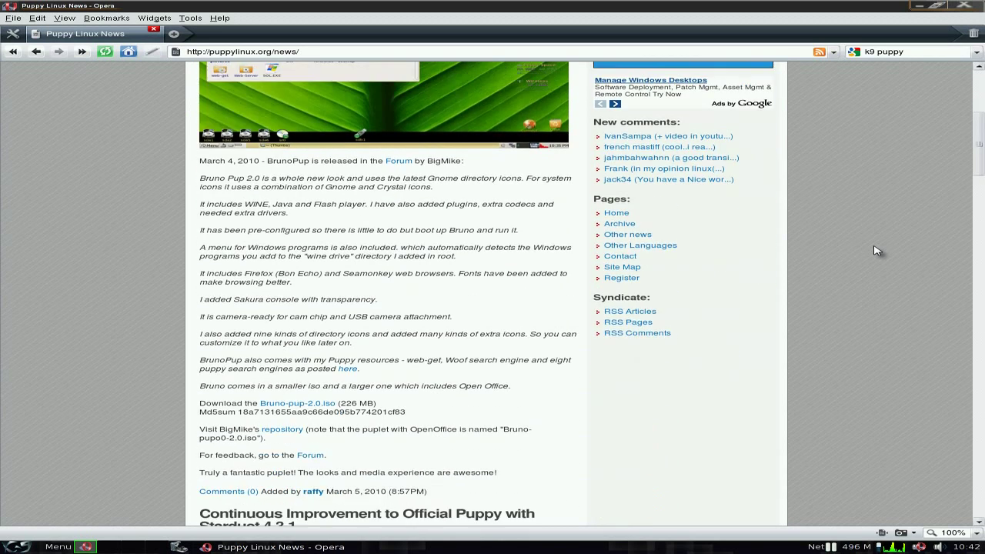
scroll(876, 250, "down", 4)
scroll(876, 250, "down", 4)
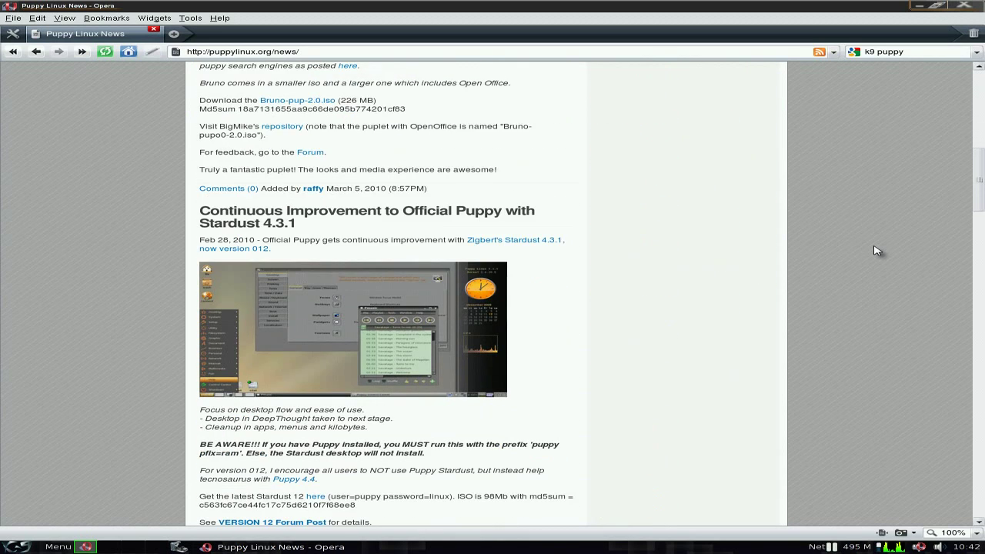
scroll(876, 251, "down", 1)
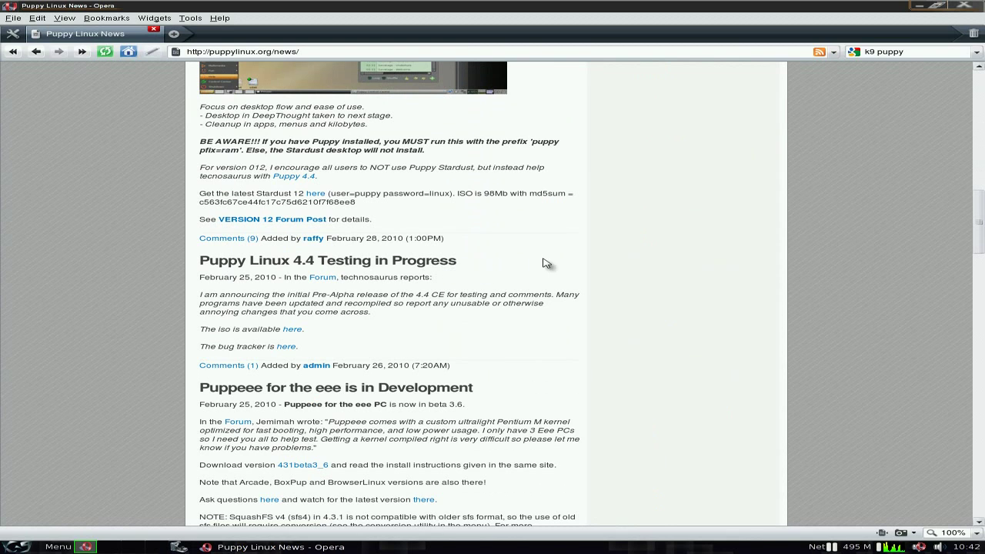
left_click(964, 7)
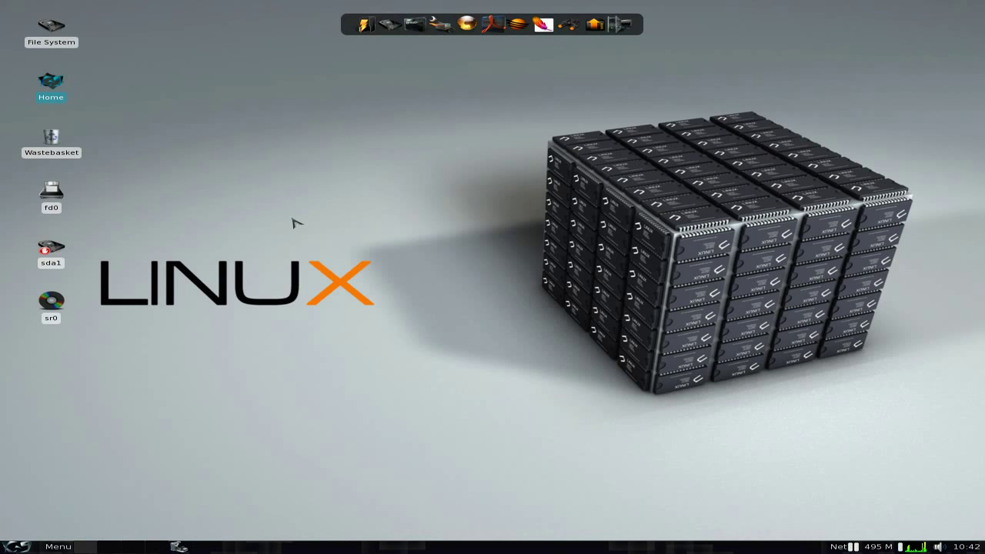
right_click(248, 201)
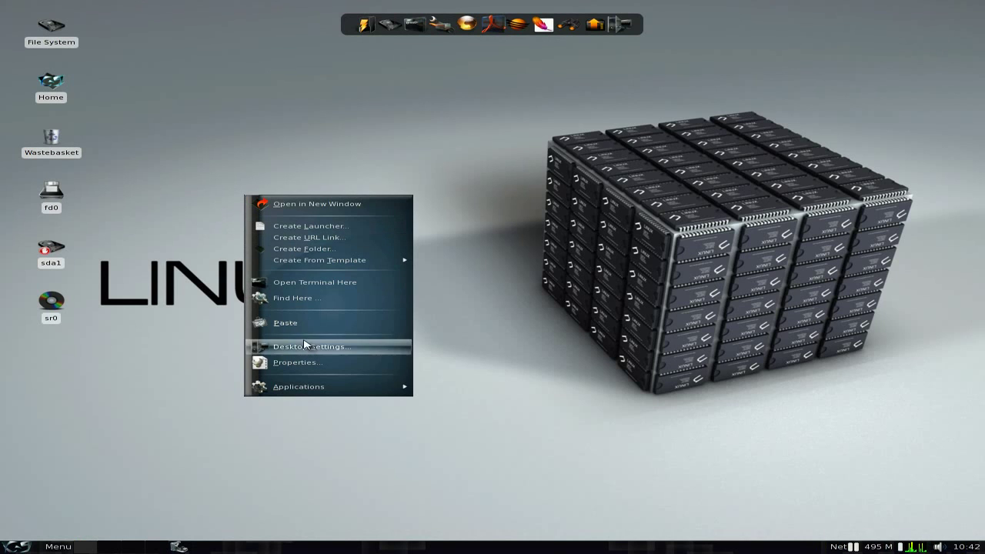
mouse_move(305, 387)
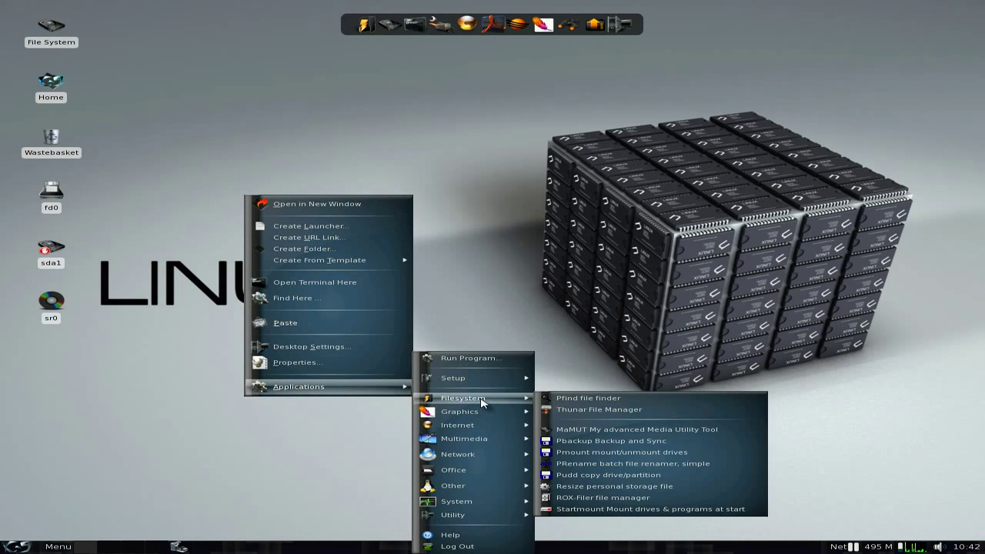
mouse_move(484, 428)
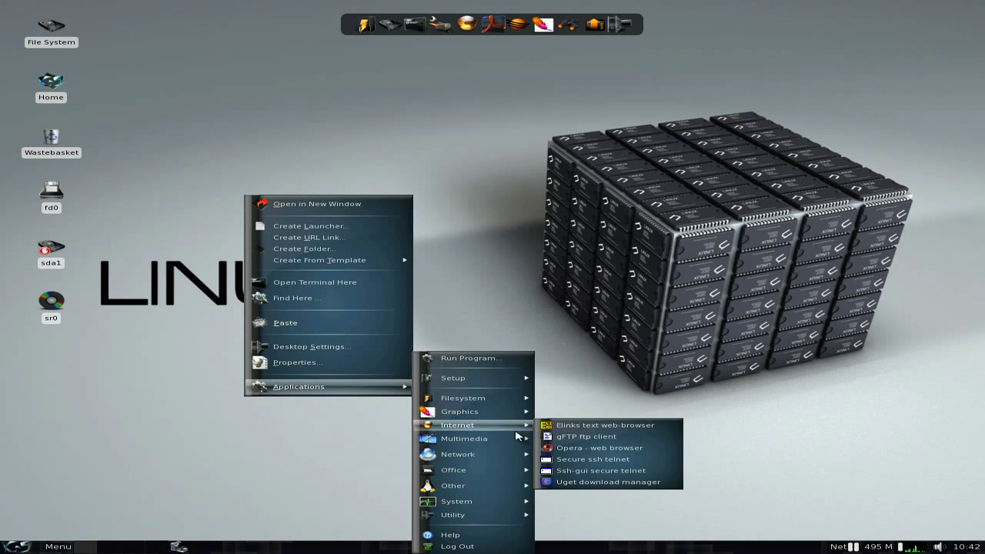
mouse_move(512, 439)
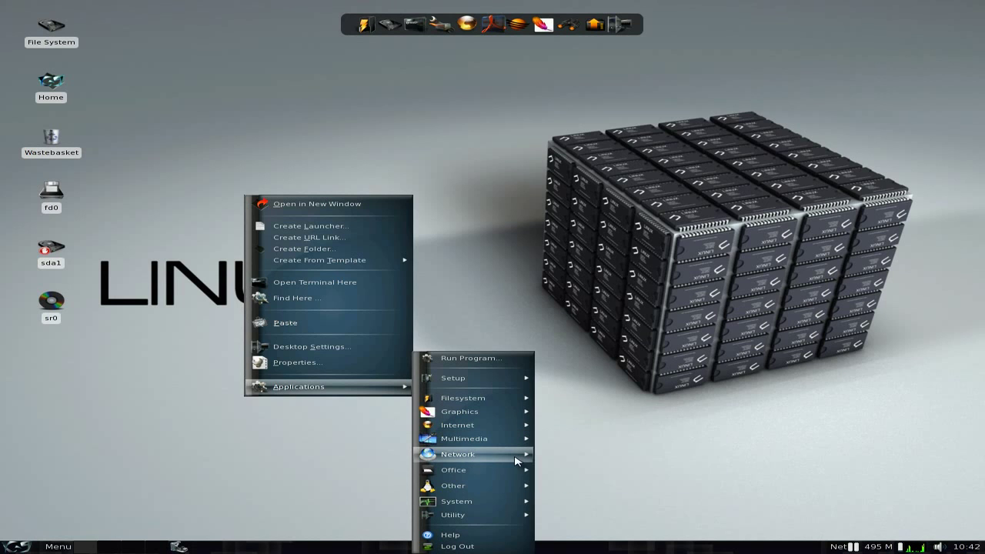
mouse_move(515, 459)
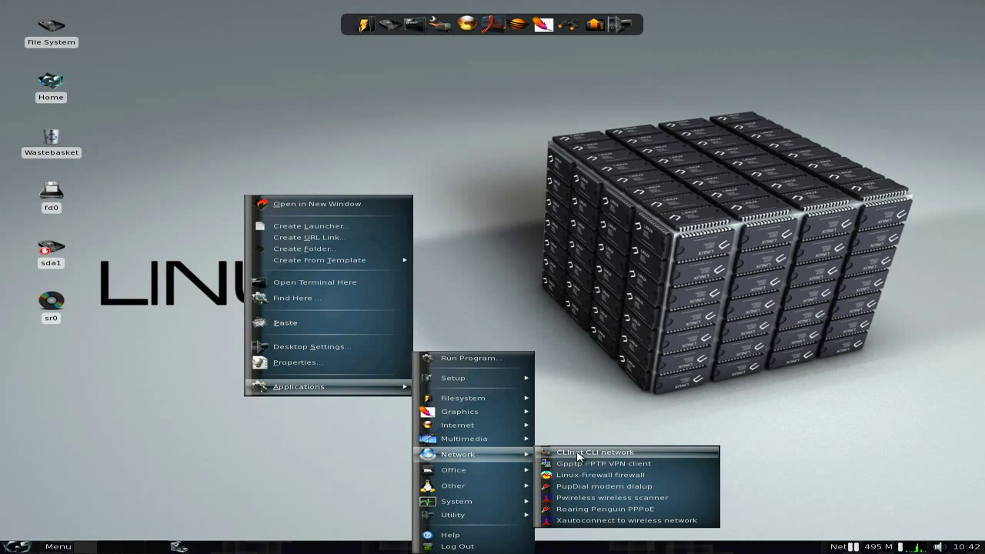
mouse_move(496, 473)
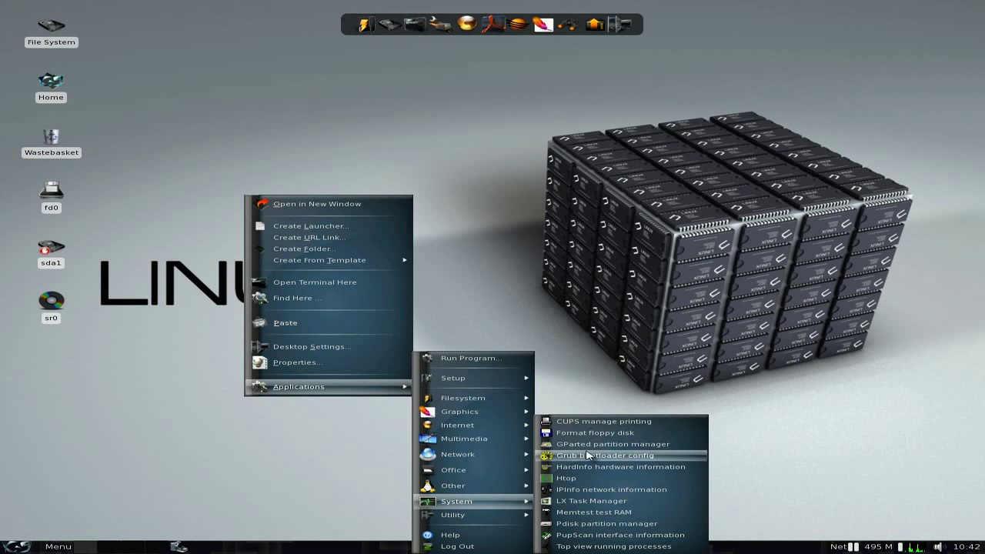
mouse_move(501, 521)
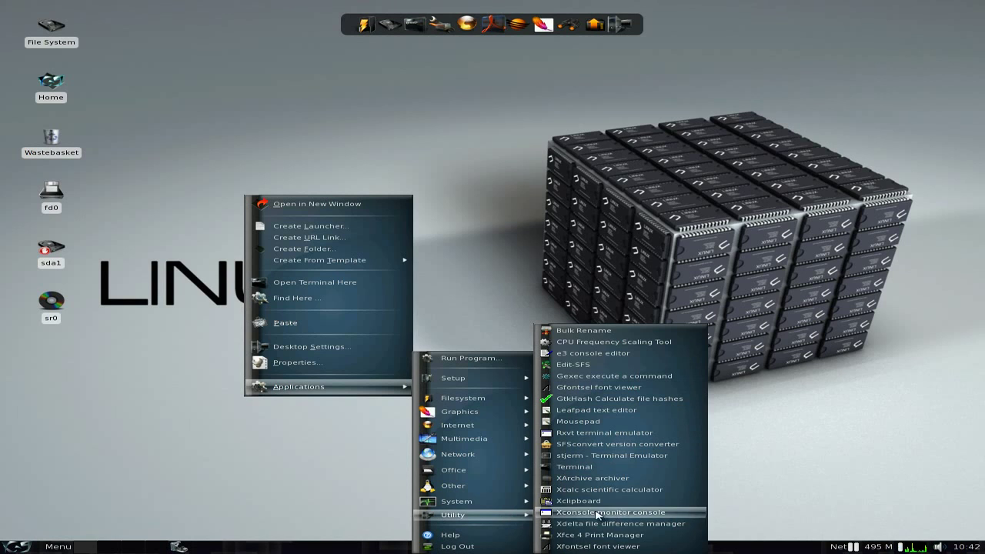
left_click(269, 455)
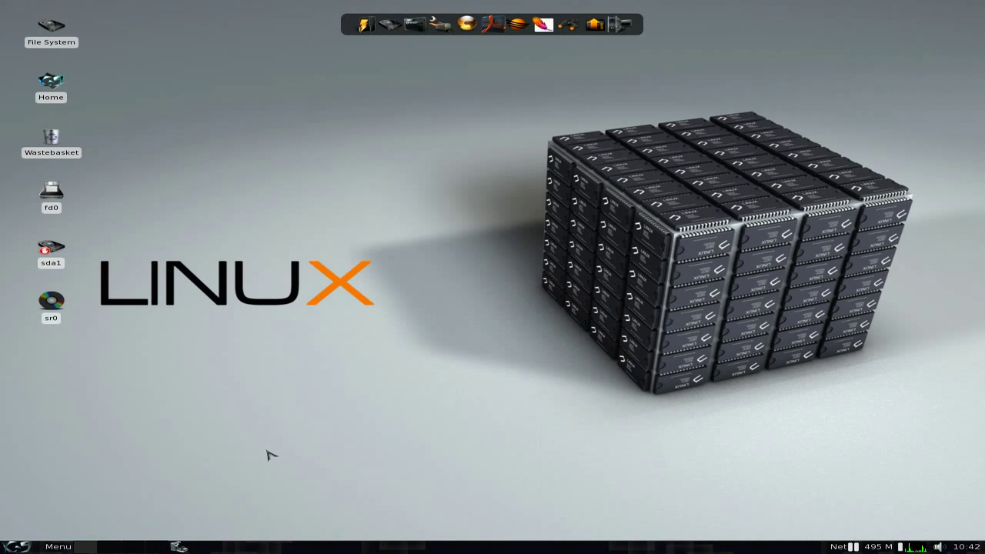
Step: Set Lake-Alaska.JPG from the Desktop Background images list as wallpaper and close the dialog
left_click(182, 547)
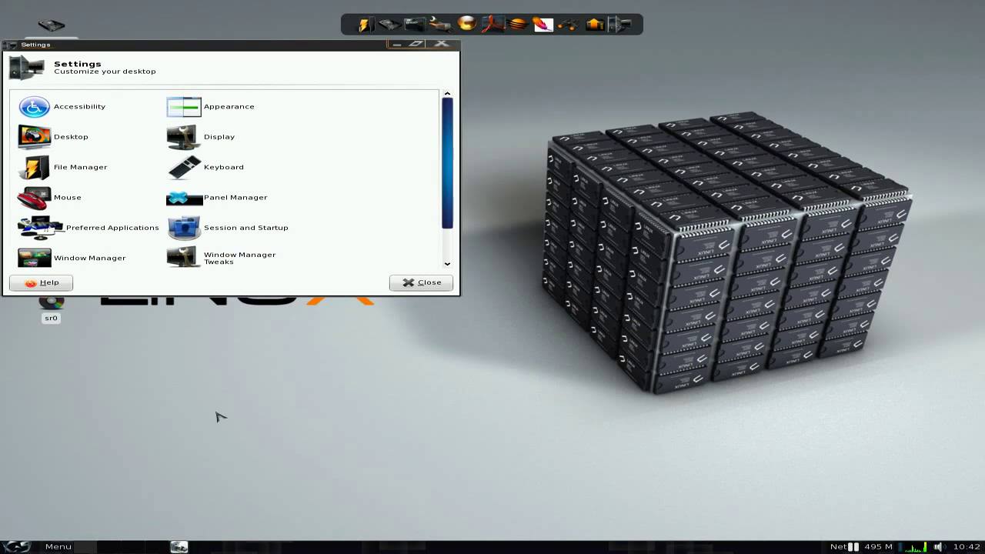
left_click(38, 140)
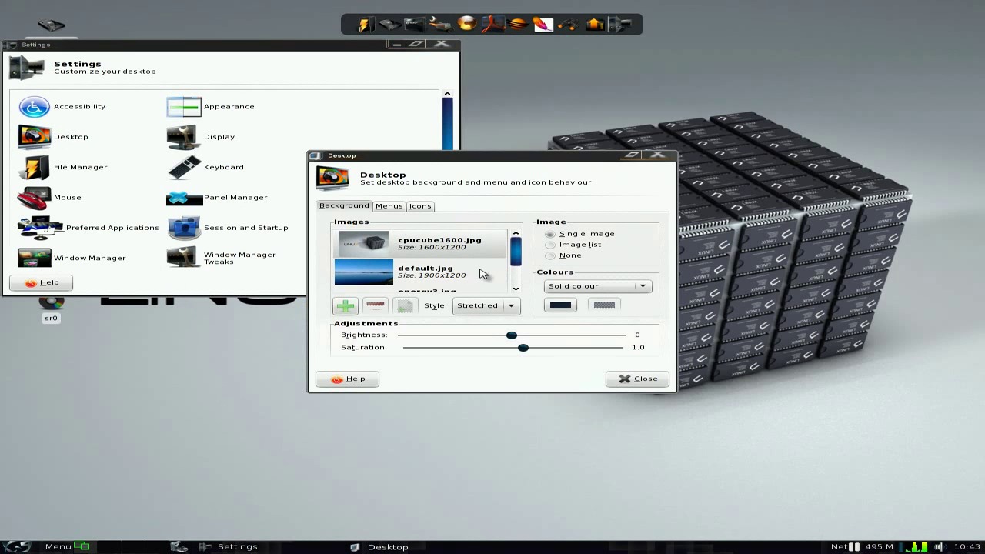
scroll(493, 276, "down", 1)
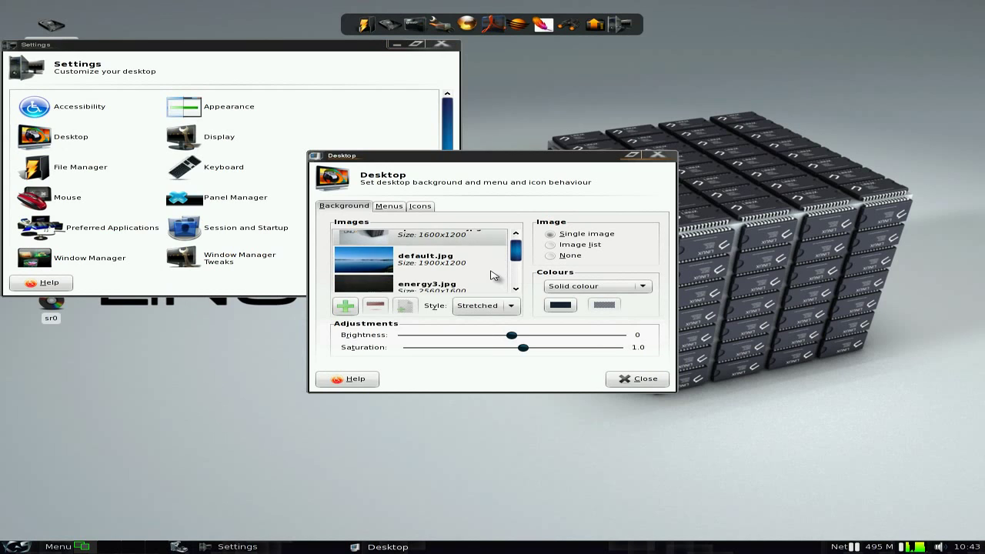
scroll(487, 275, "down", 2)
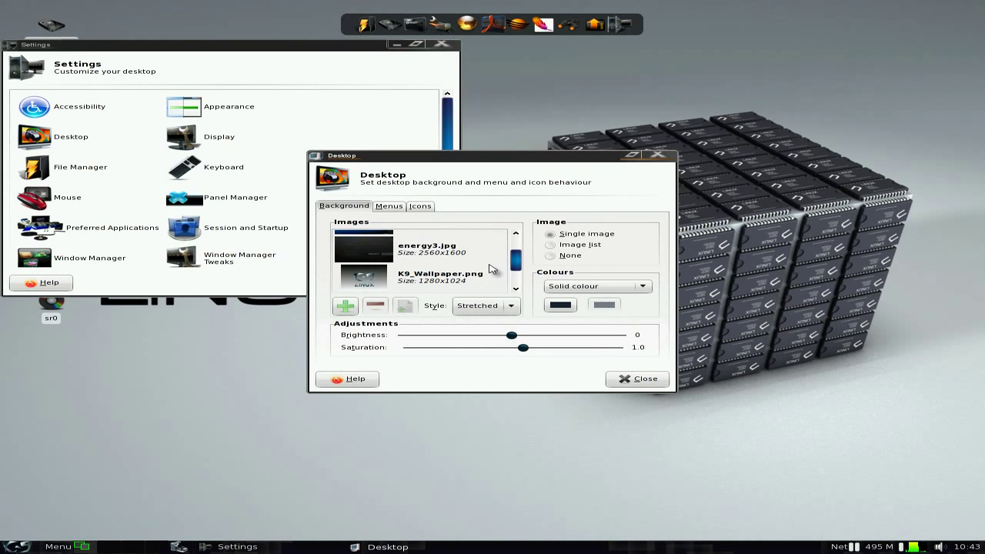
scroll(492, 269, "down", 1)
scroll(492, 268, "up", 4)
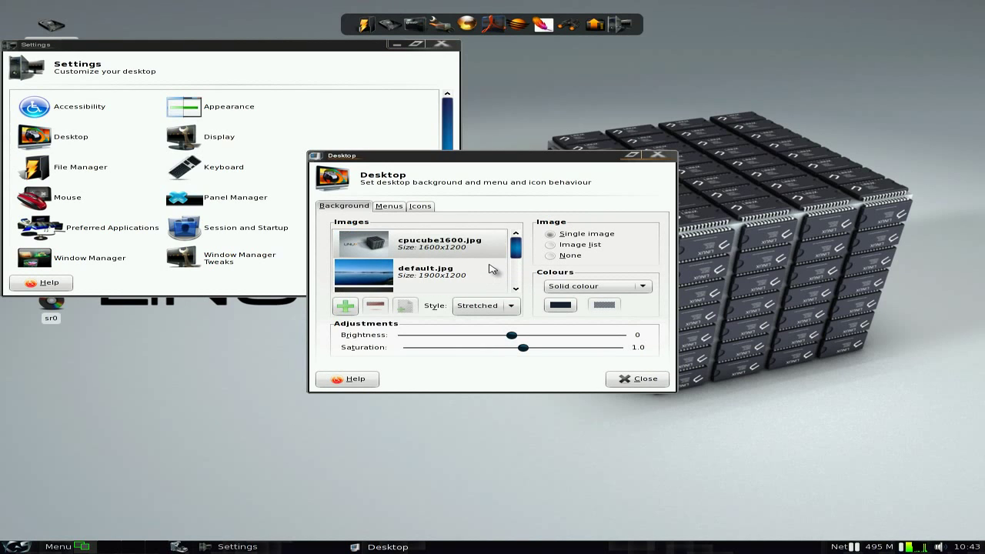
scroll(493, 268, "down", 4)
scroll(492, 269, "down", 1)
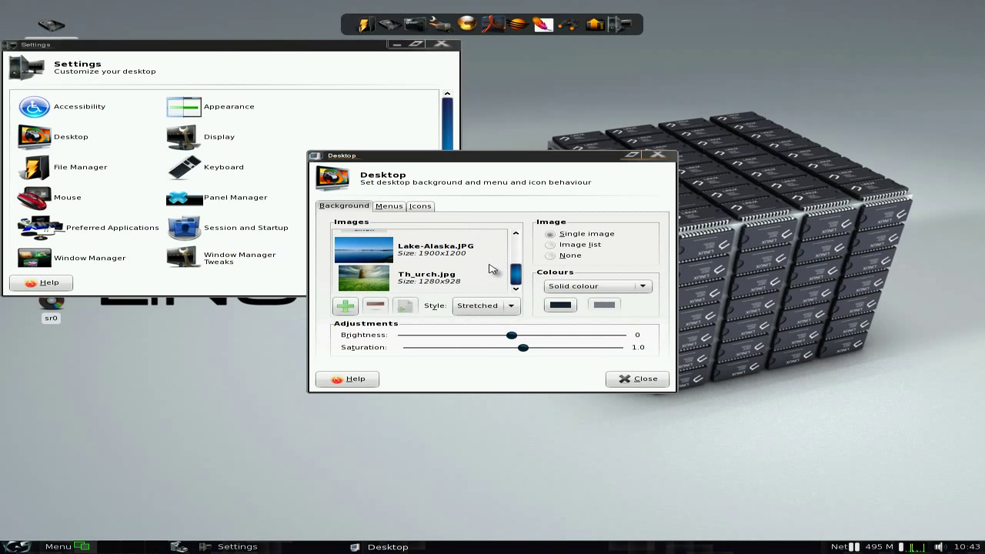
left_click(377, 252)
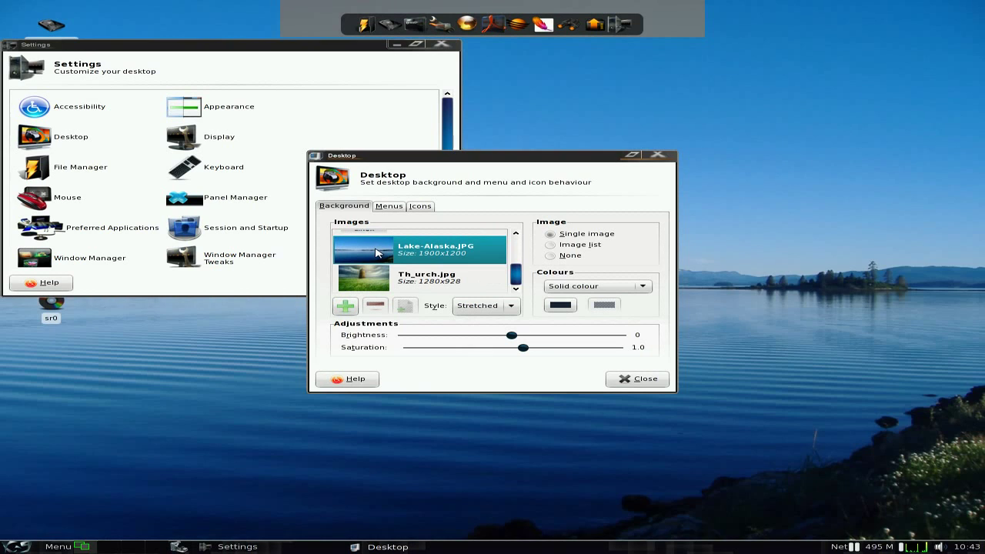
left_click(642, 379)
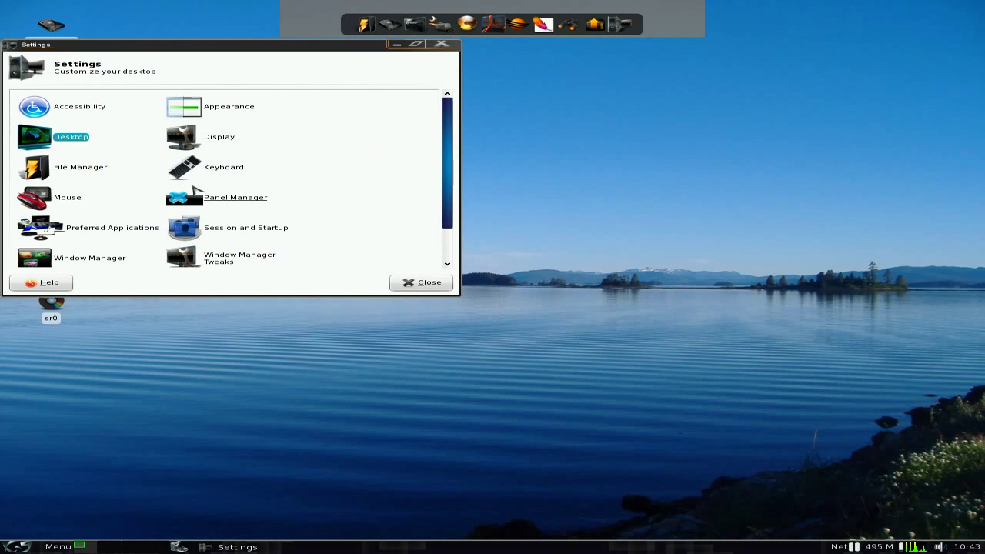
left_click(67, 197)
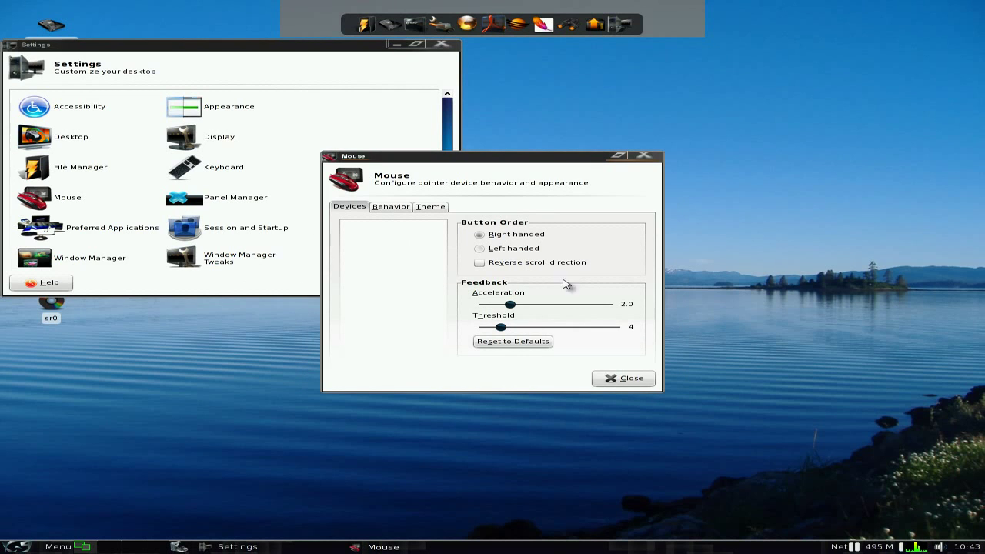
left_click(622, 378)
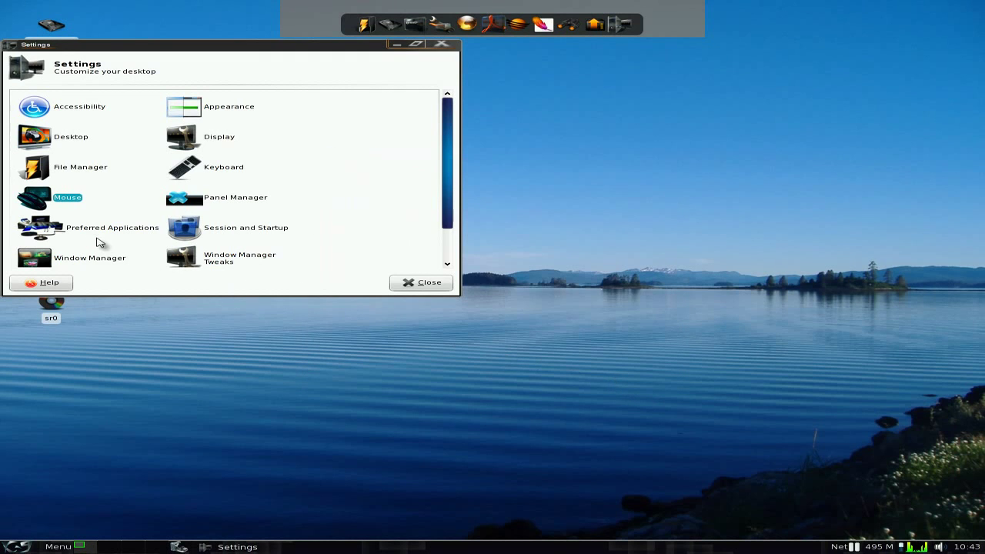
left_click(65, 230)
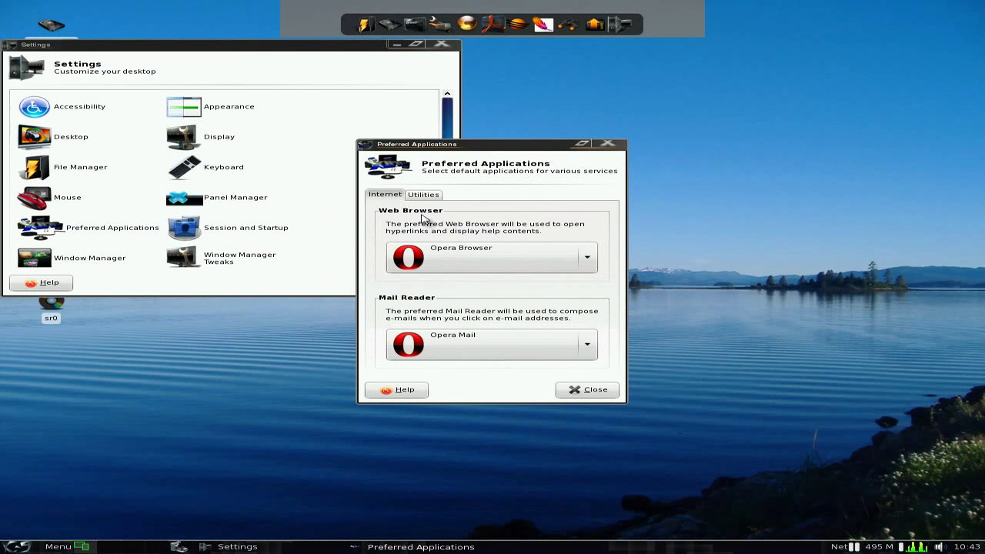
left_click(587, 260)
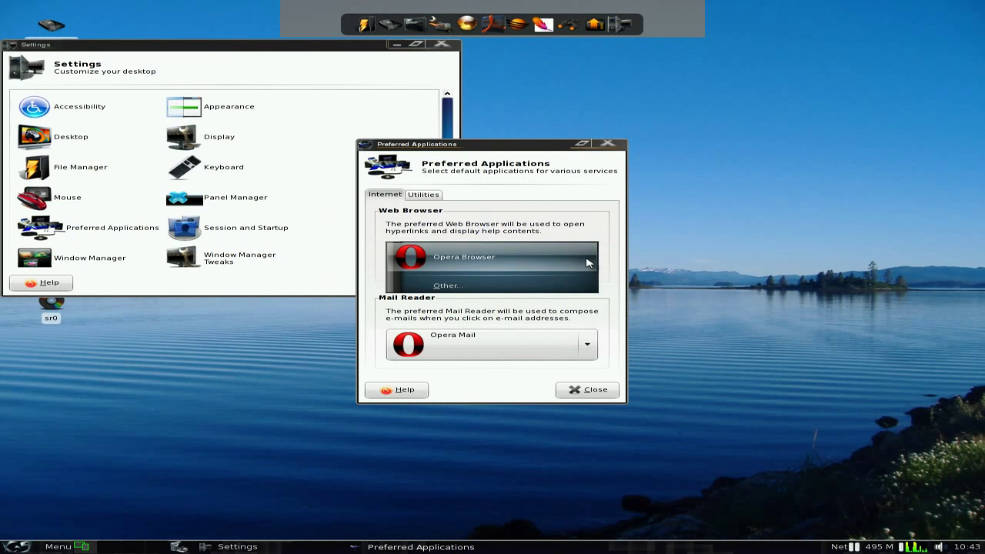
left_click(587, 262)
left_click(429, 198)
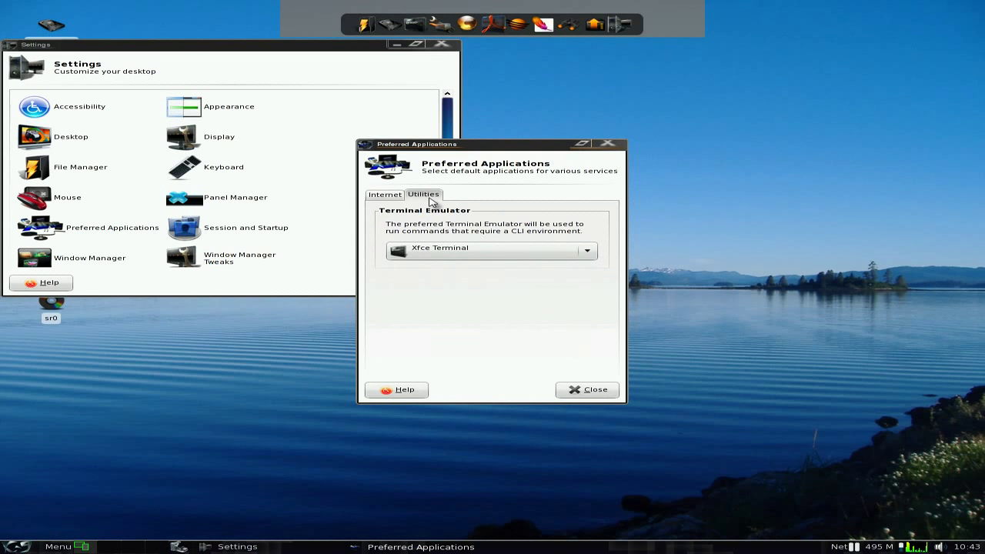
left_click(390, 198)
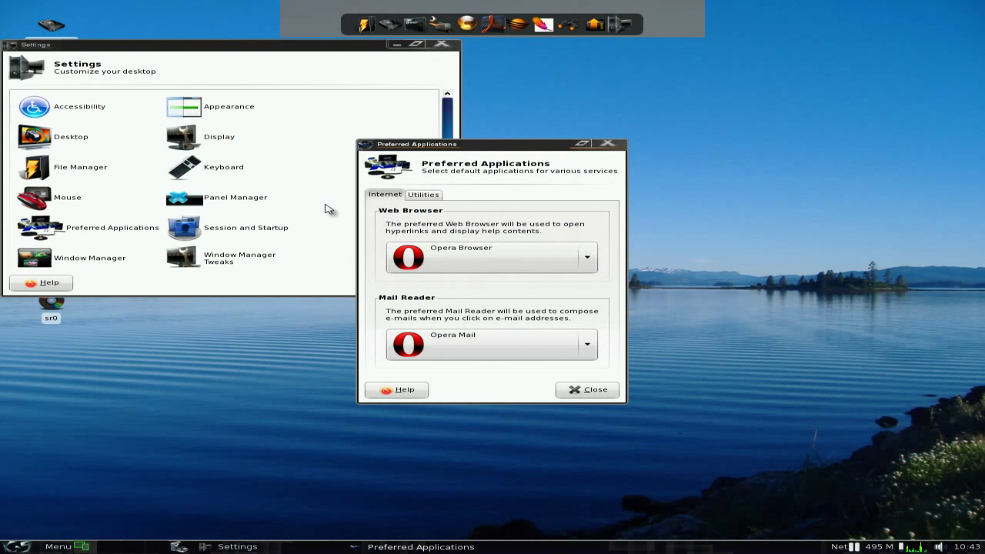
left_click(316, 240)
left_click(609, 391)
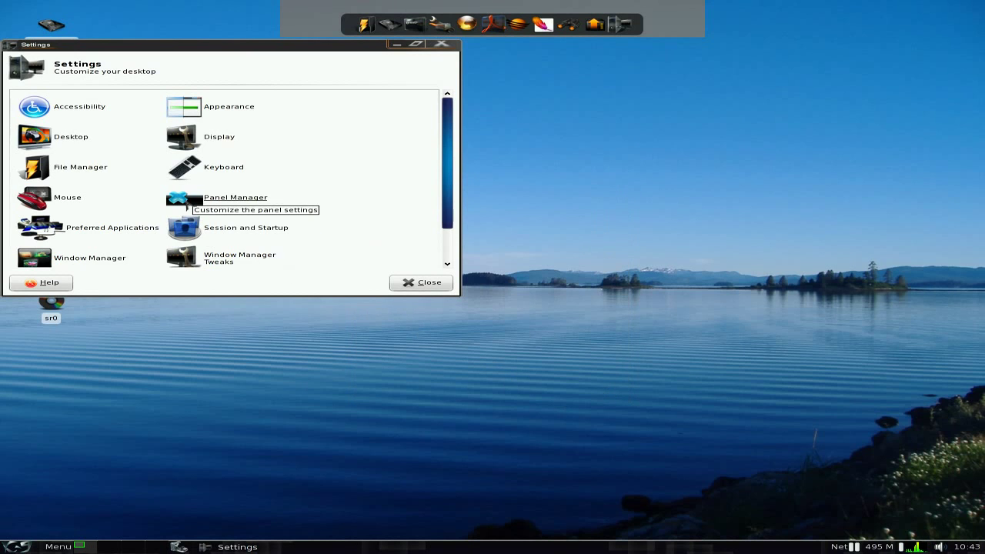
left_click(184, 199)
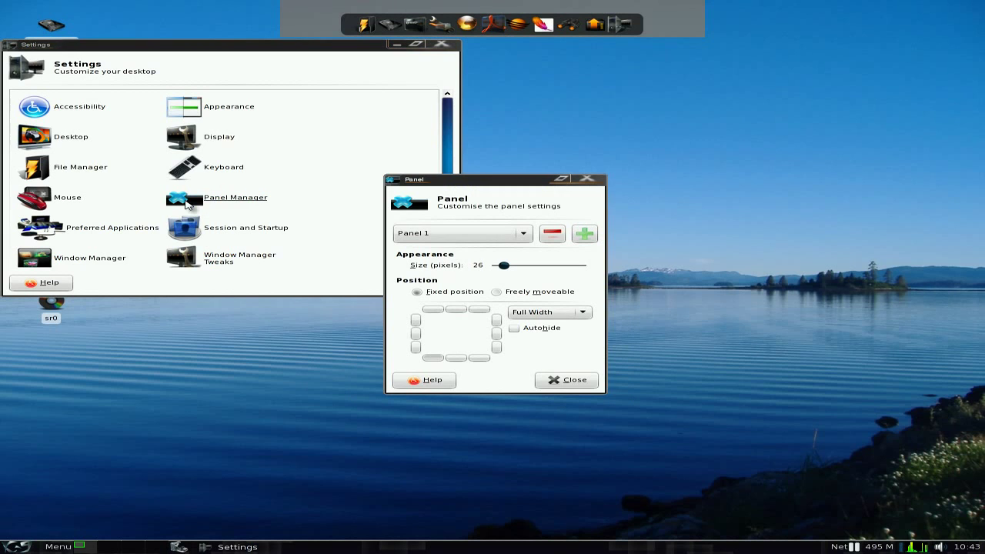
left_click(570, 379)
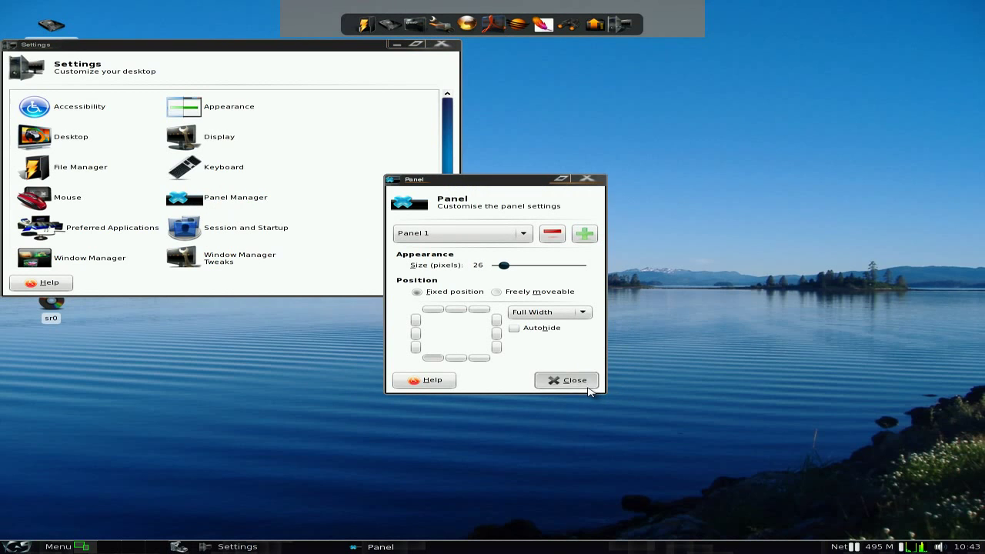
left_click(183, 260)
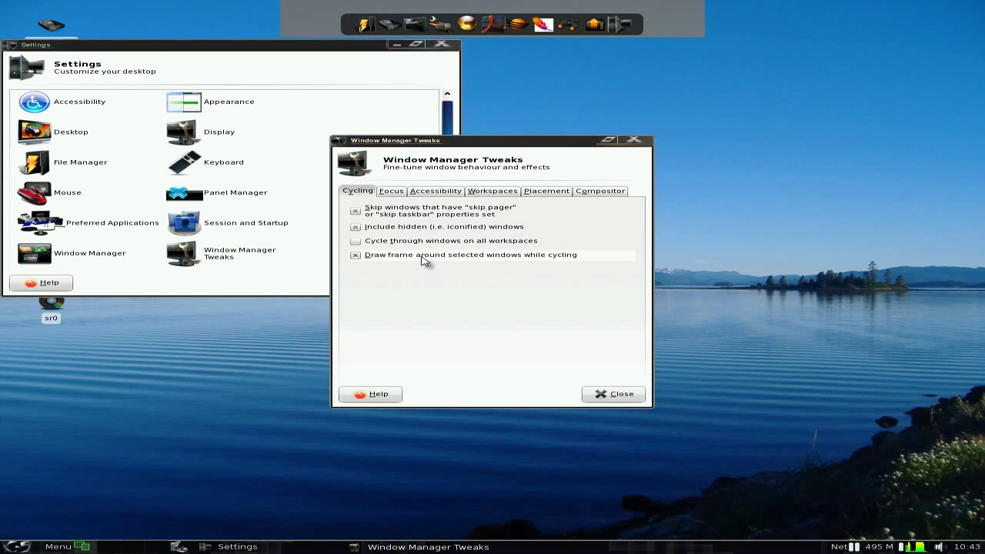
left_click(390, 193)
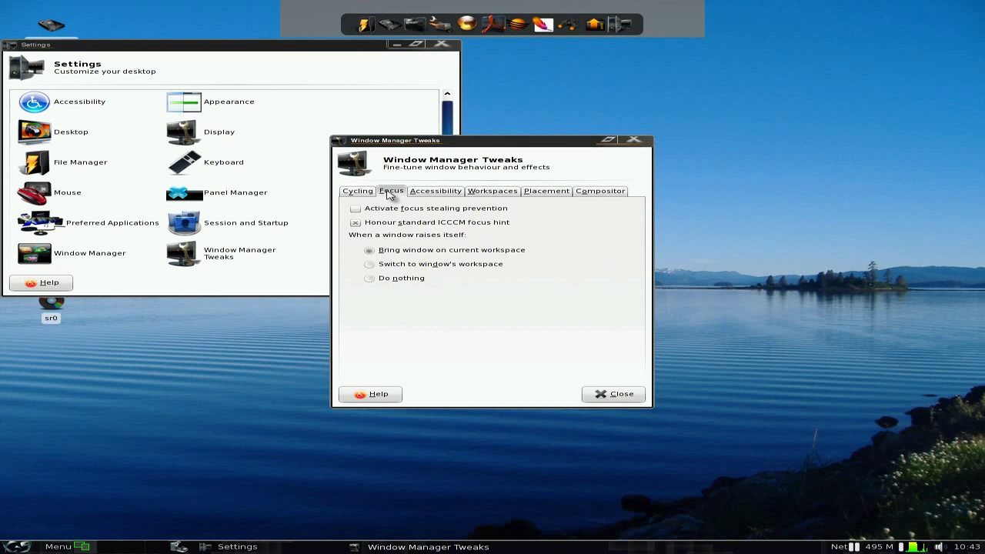
left_click(428, 194)
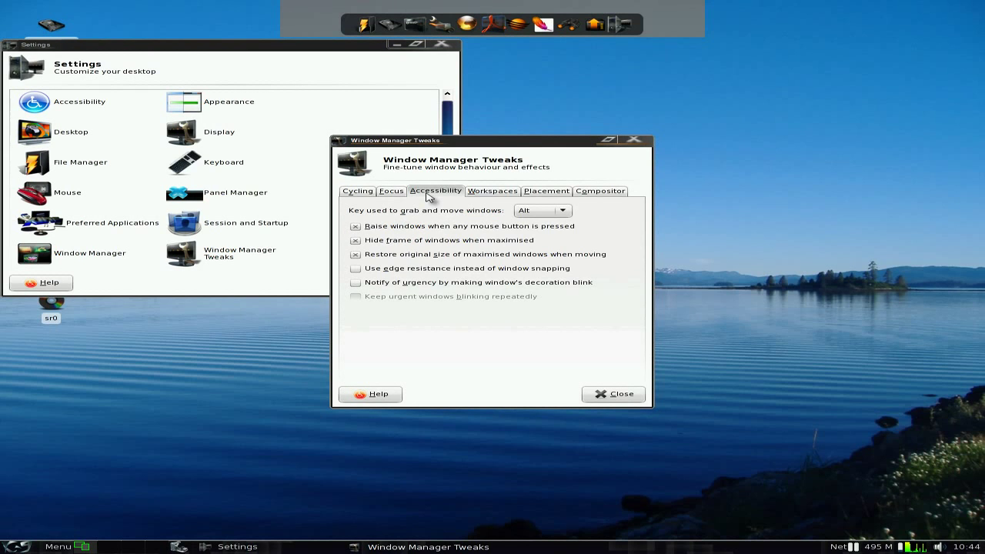
left_click(508, 194)
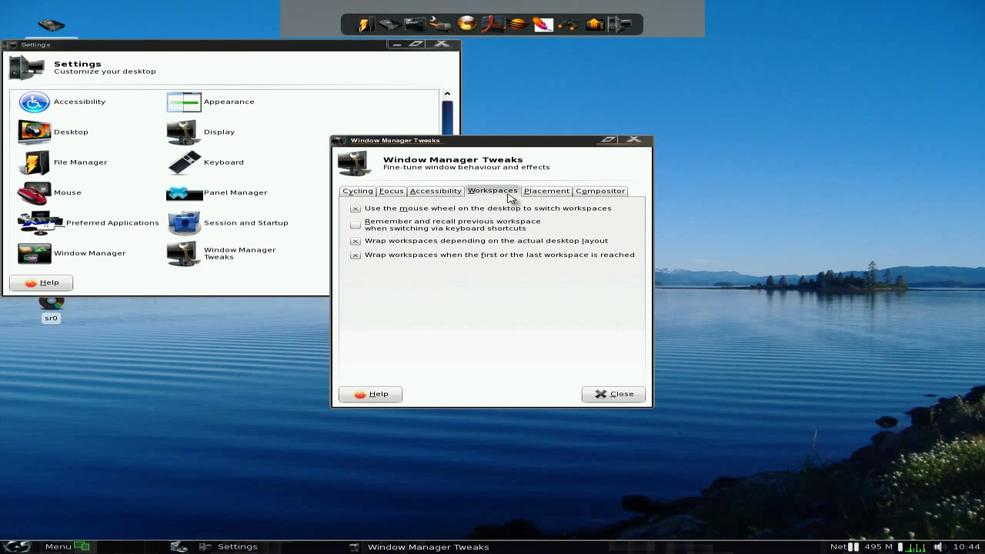
left_click(556, 192)
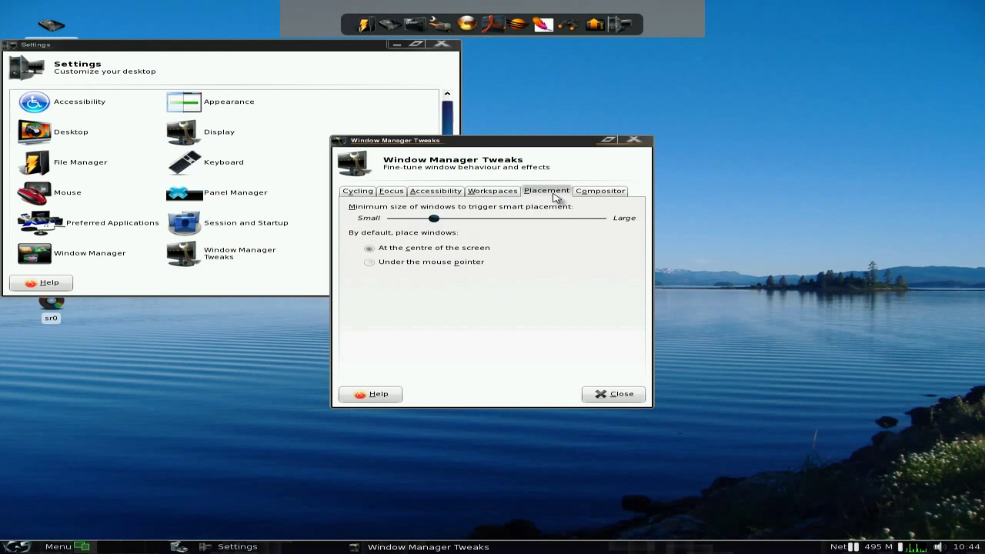
left_click(612, 398)
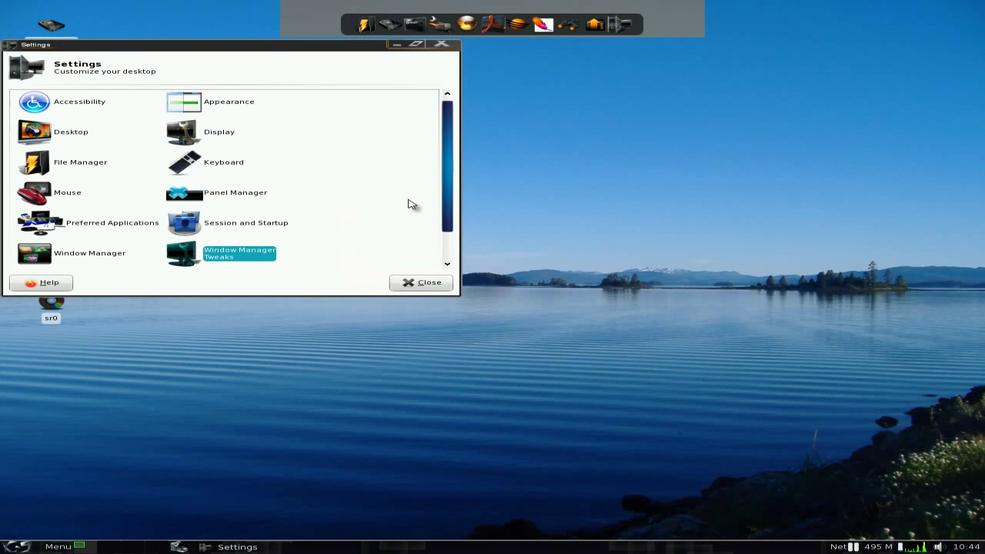
Step: Close the Xfce Settings window to reveal the Lake-Alaska wallpaper desktop
left_click(441, 45)
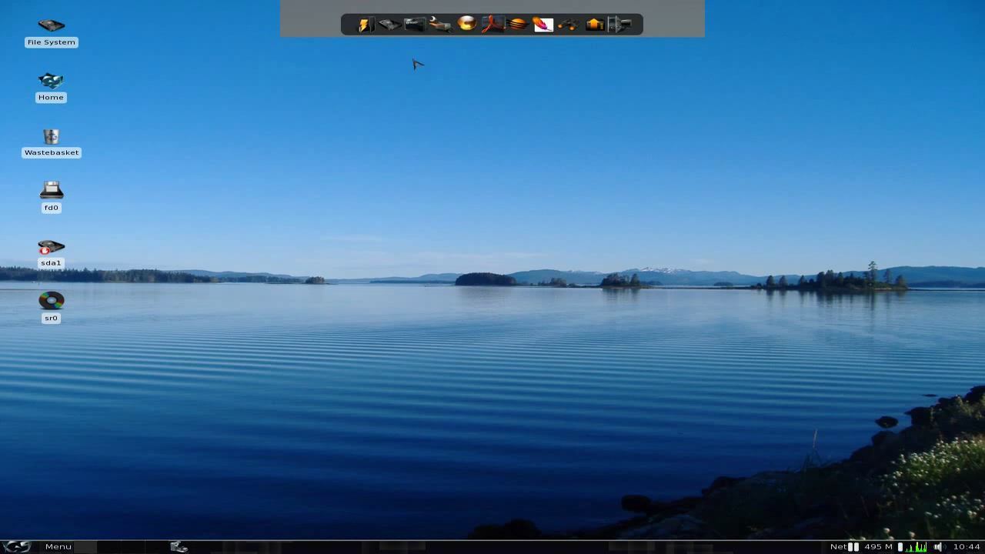